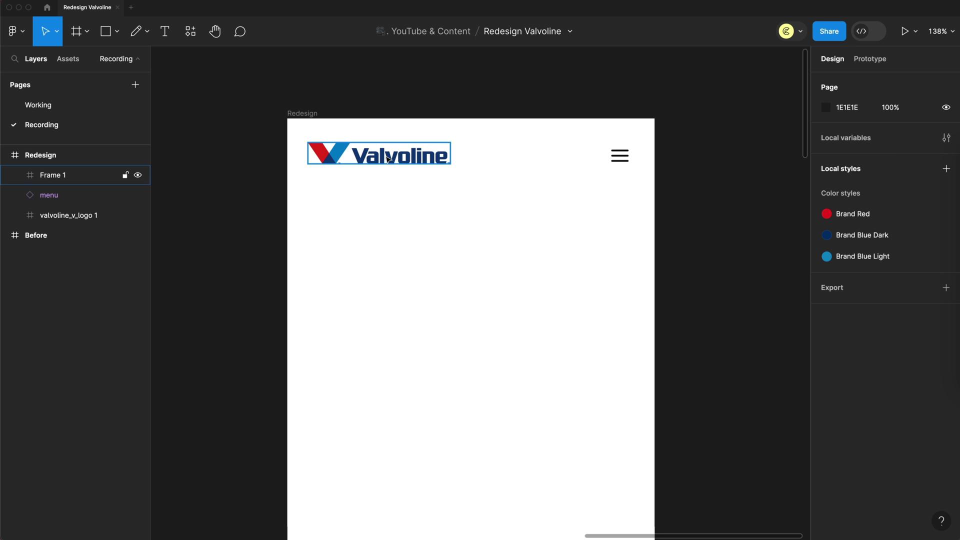
Delete the Valvoline wordmark and set the menu icon width to 32.
left_click(380, 155)
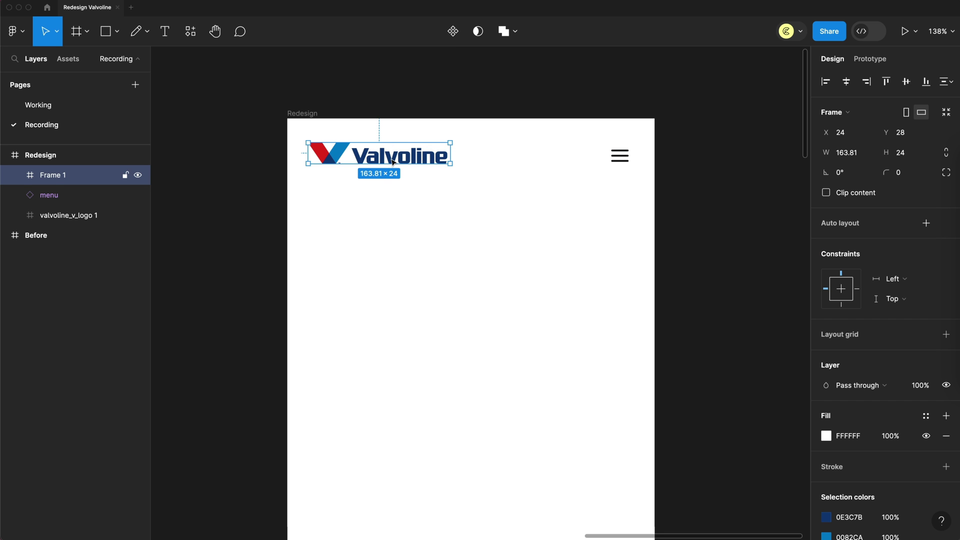
key("Delete")
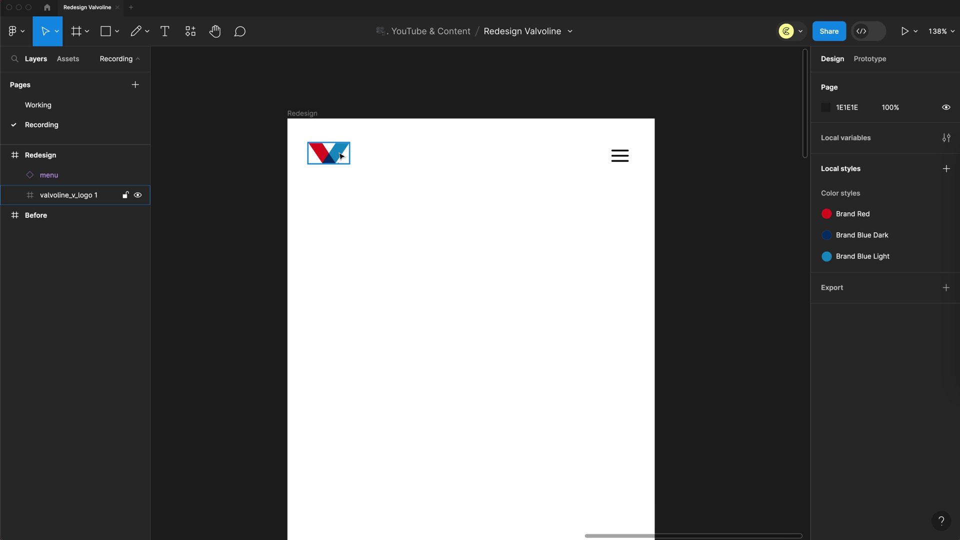
left_click(620, 156)
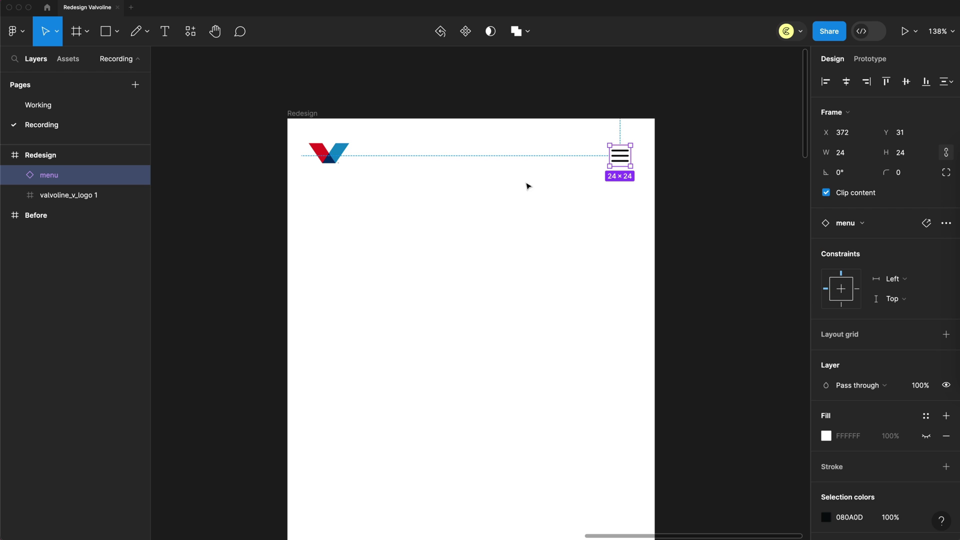
left_click(847, 157)
type("32")
key("Return")
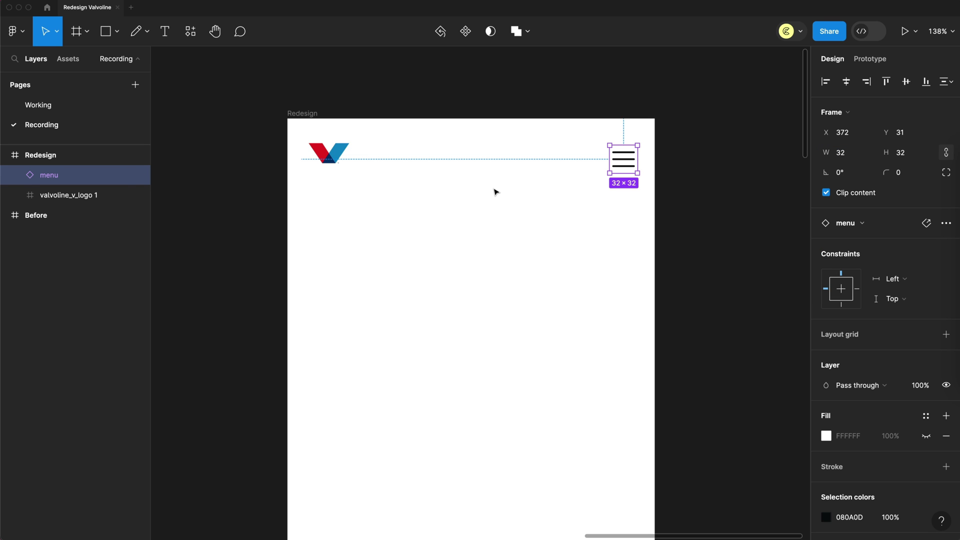
Wrap the V logo and menu in a centred auto layout with 24 padding, stretched full width at the top.
left_click(329, 155, "shift")
key("shift+a")
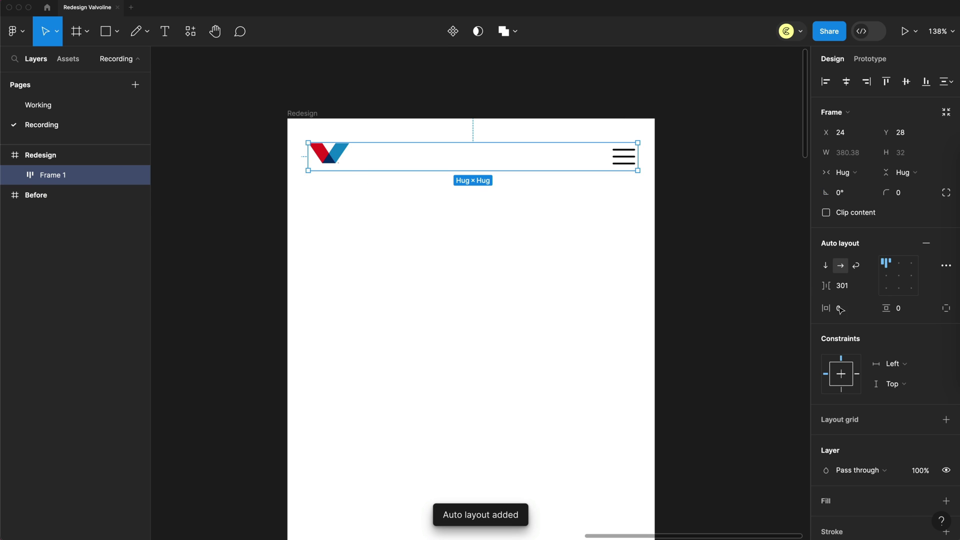
left_click(899, 275)
left_click(842, 308)
type("24")
key("Tab")
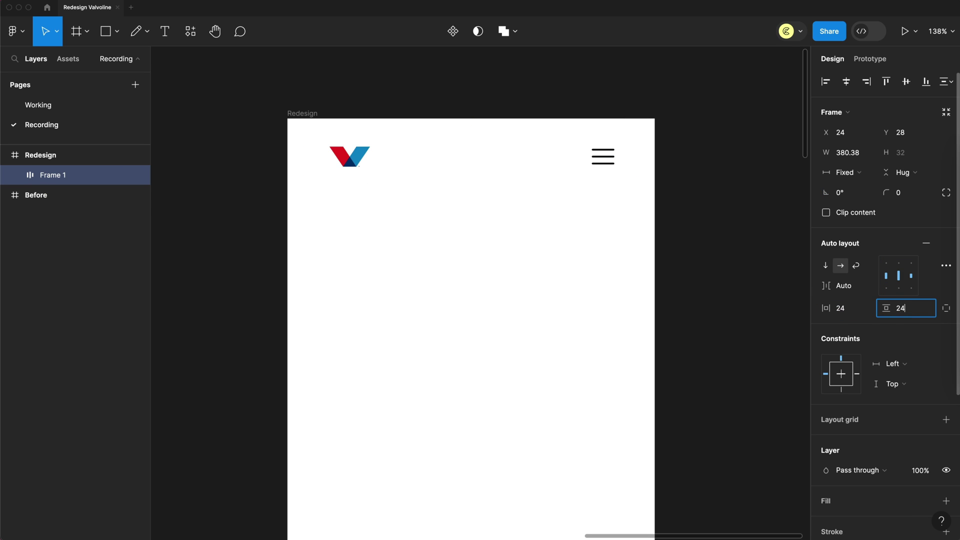
type("24")
key("Return")
left_click_drag(631, 175, 654, 175)
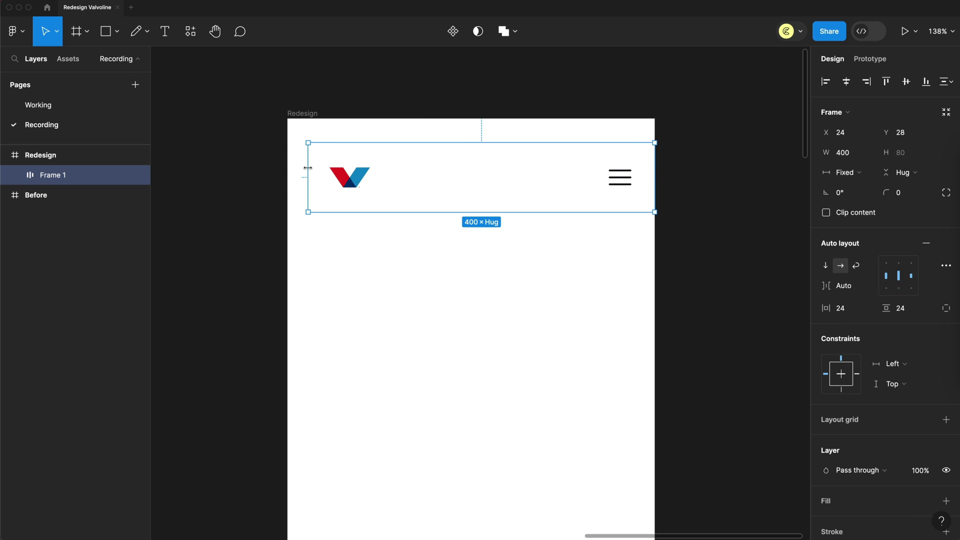
left_click_drag(308, 177, 288, 177)
left_click_drag(387, 184, 388, 163)
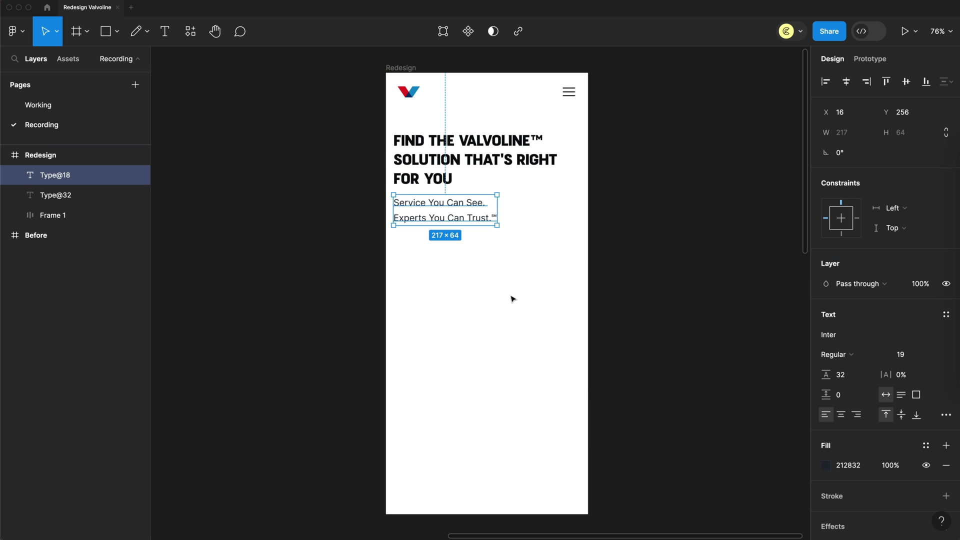
Paste the Brand Red Instant Oil Change button into the Redesign screen.
left_click(511, 299)
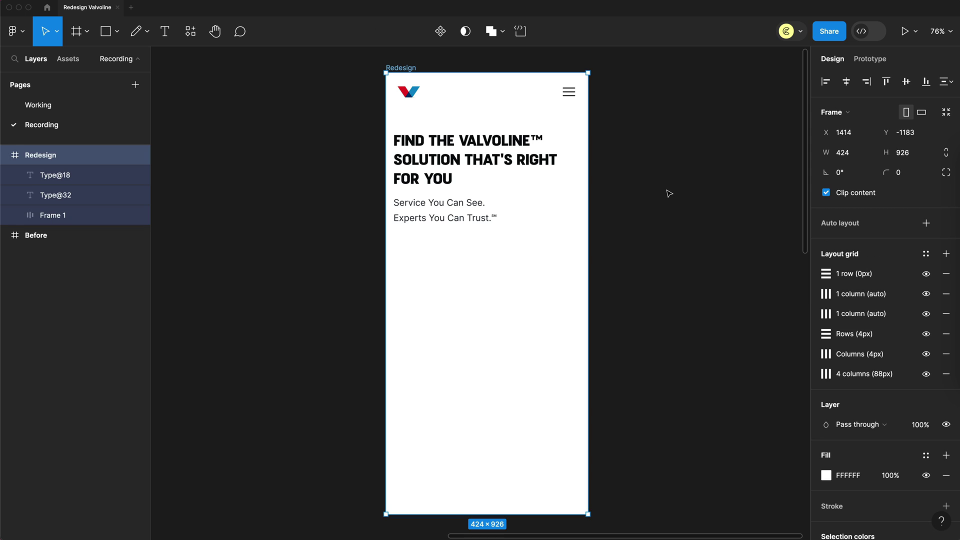
key("ctrl+v")
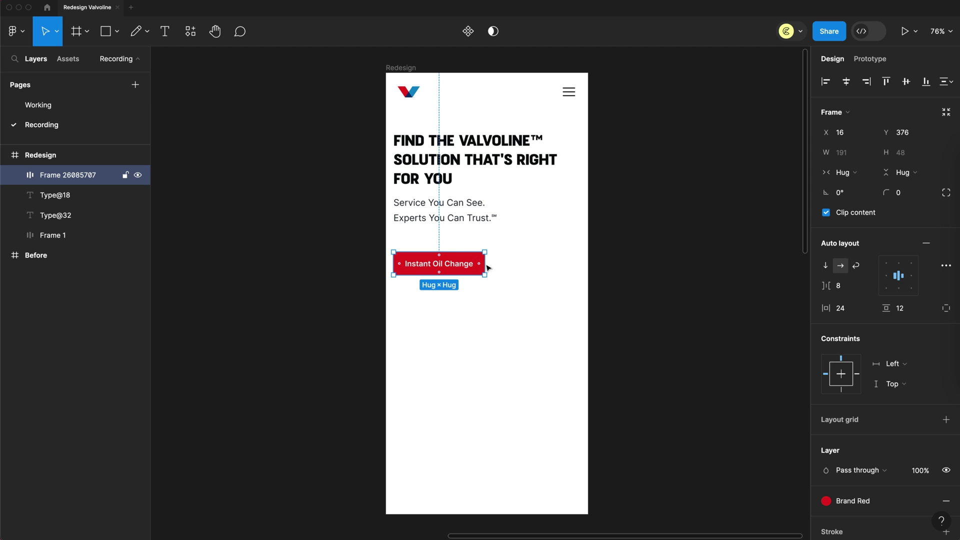
Give the Instant Oil Change button 20 vertical padding and a 1000 corner radius.
left_click(920, 311)
type("20")
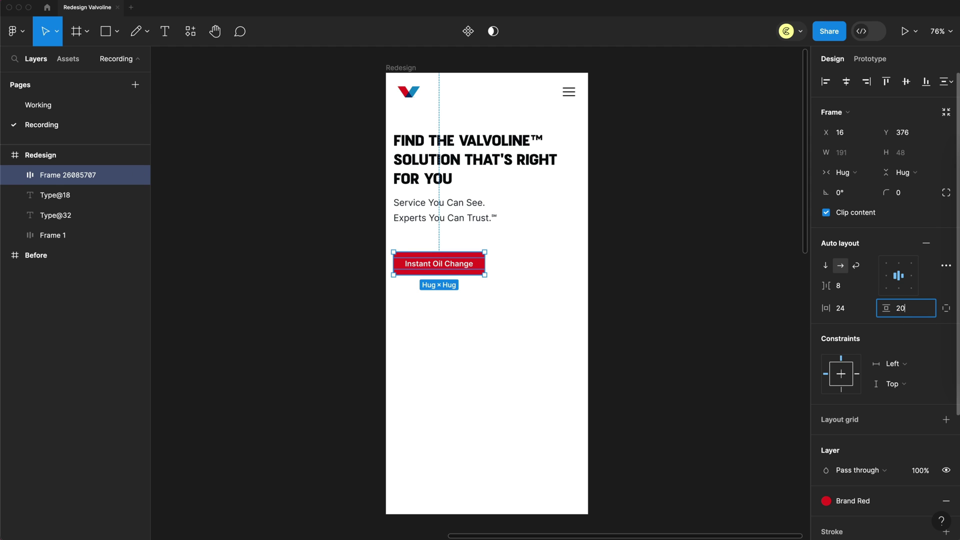
key("Return")
left_click(915, 193)
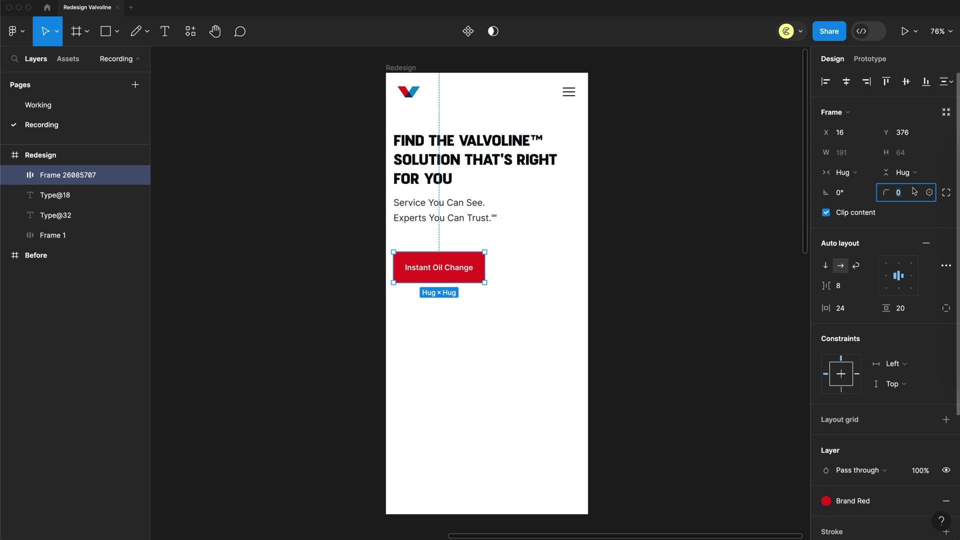
type("1000")
key("Return")
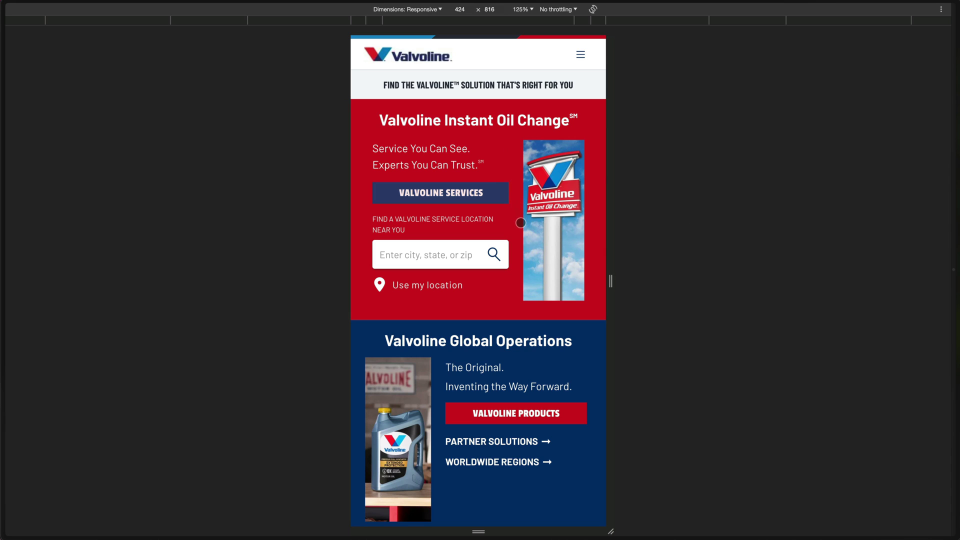
scroll(520, 211, "down", 1)
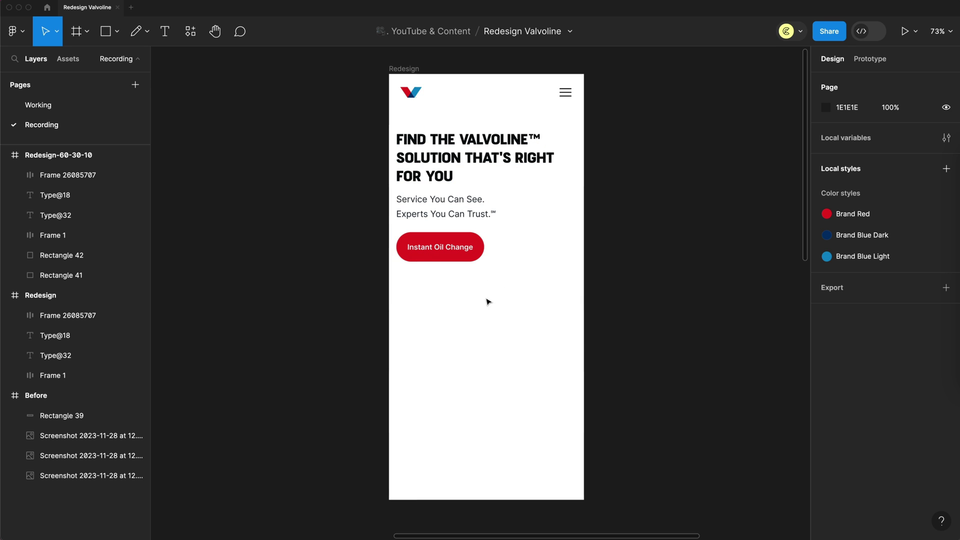
Paste the dark blue hero variant into the Redesign frame and compare its buttons.
scroll(636, 275, "up", 2)
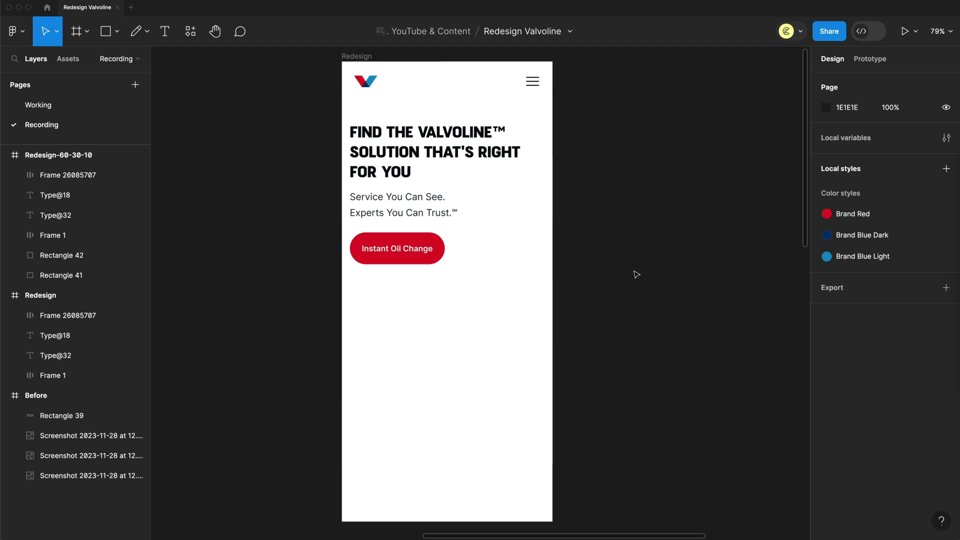
left_click(357, 56)
key("ctrl+v")
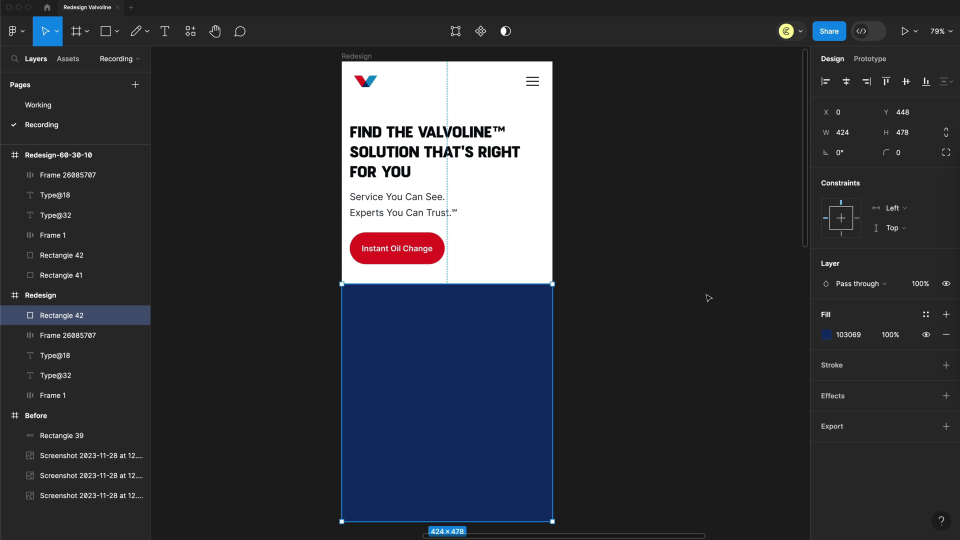
left_click(709, 298)
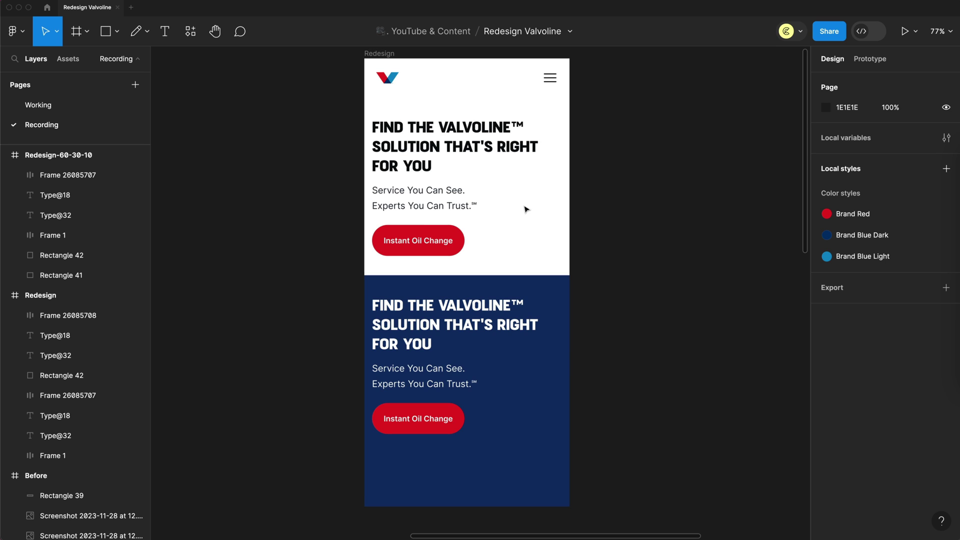
left_click(546, 384)
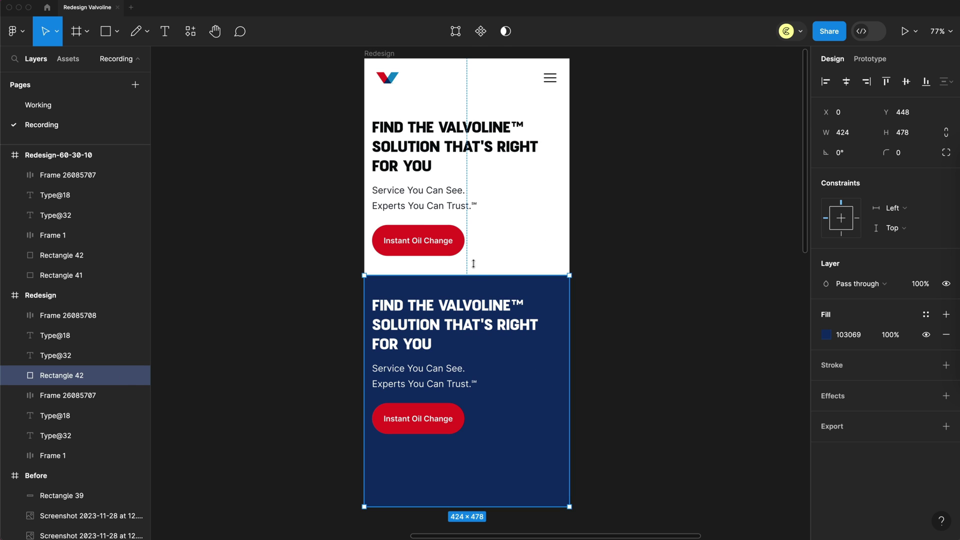
left_click(463, 247)
left_click(452, 425)
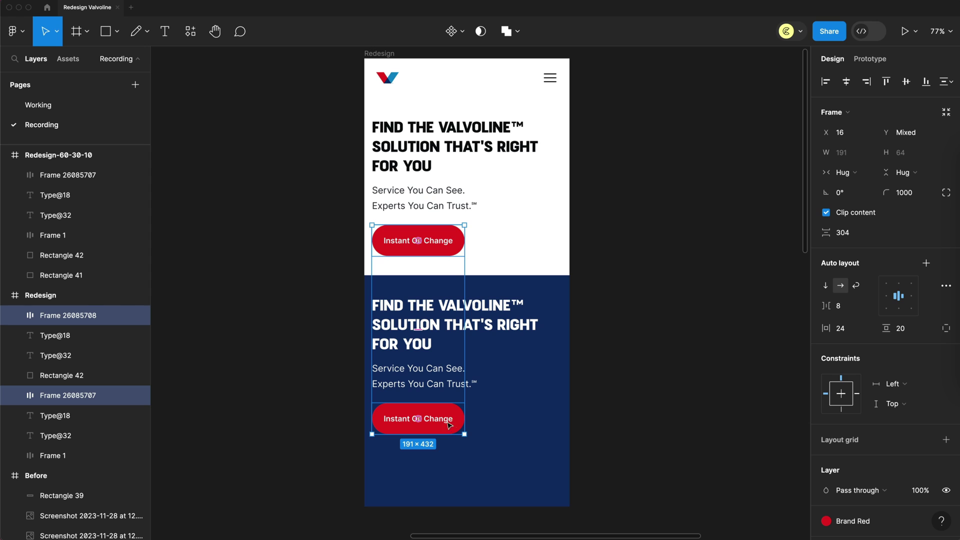
left_click(756, 310)
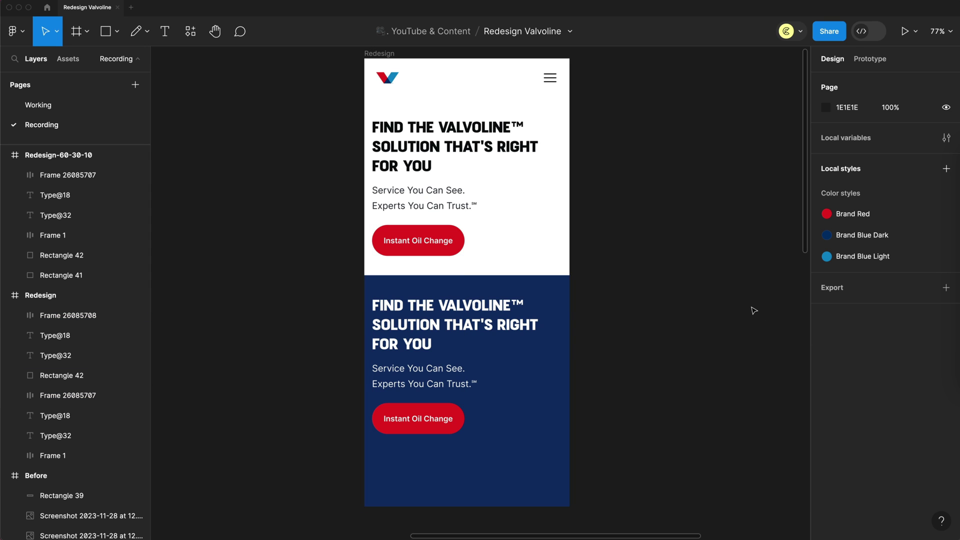
Marquee-select all the blue hero section's layers and delete them.
scroll(616, 273, "up", 2)
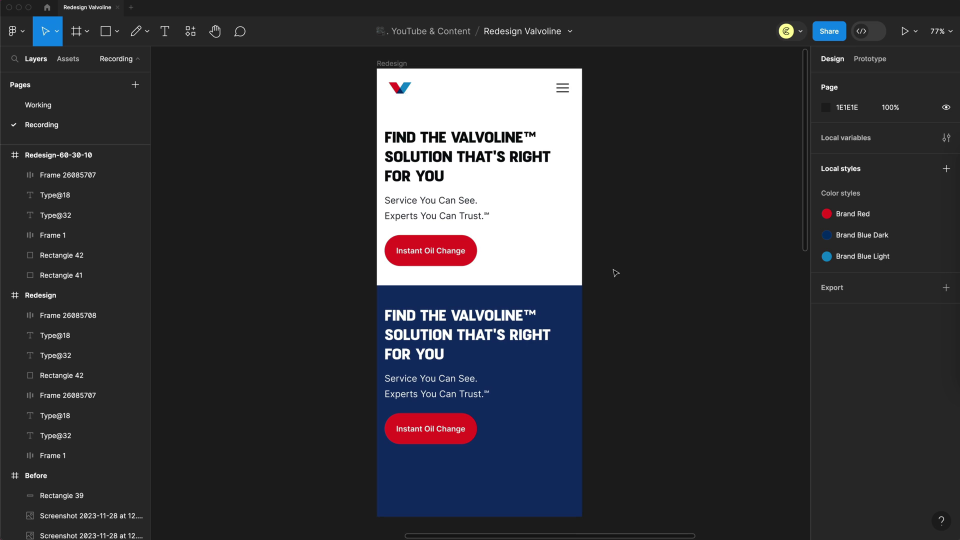
scroll(615, 273, "right", 15)
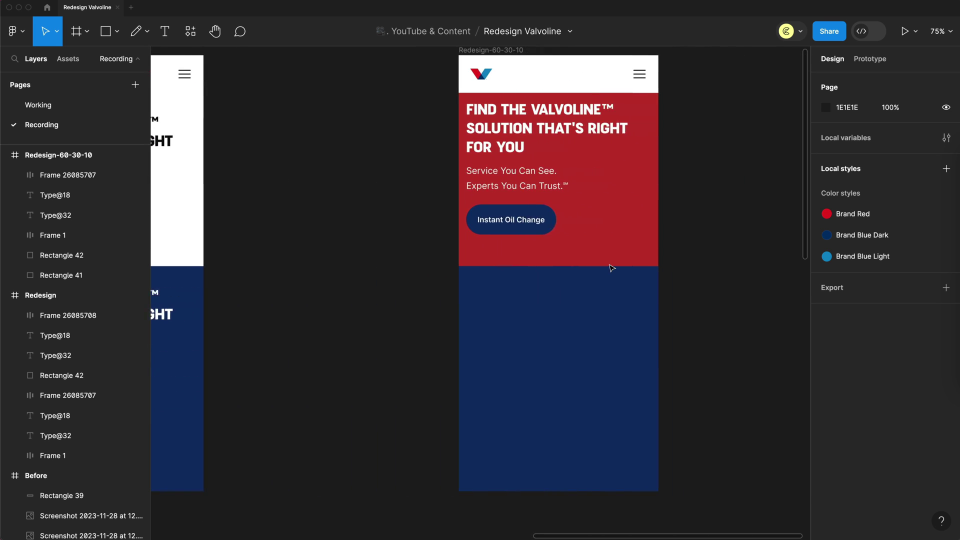
scroll(611, 268, "right", 3)
scroll(611, 268, "down", 2)
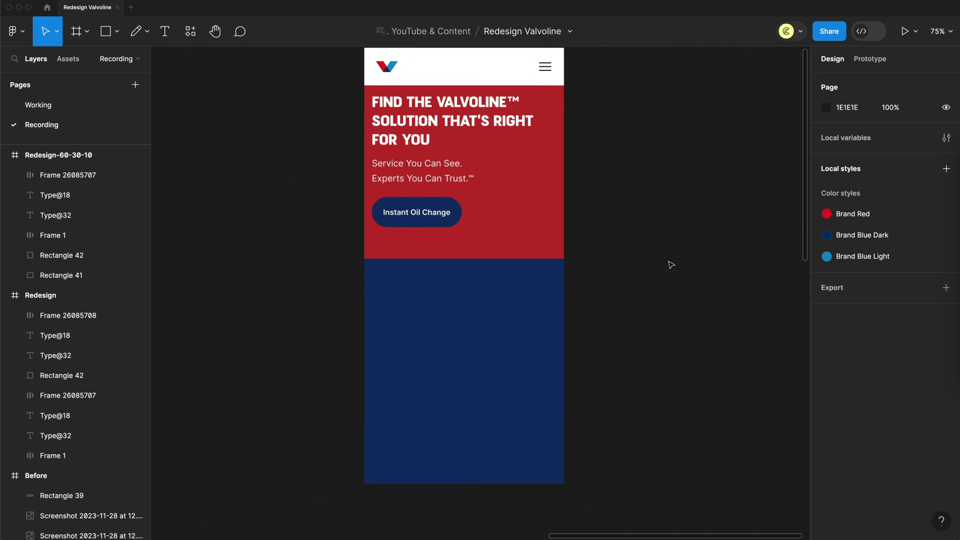
scroll(672, 265, "left", 3)
scroll(671, 265, "up", 1)
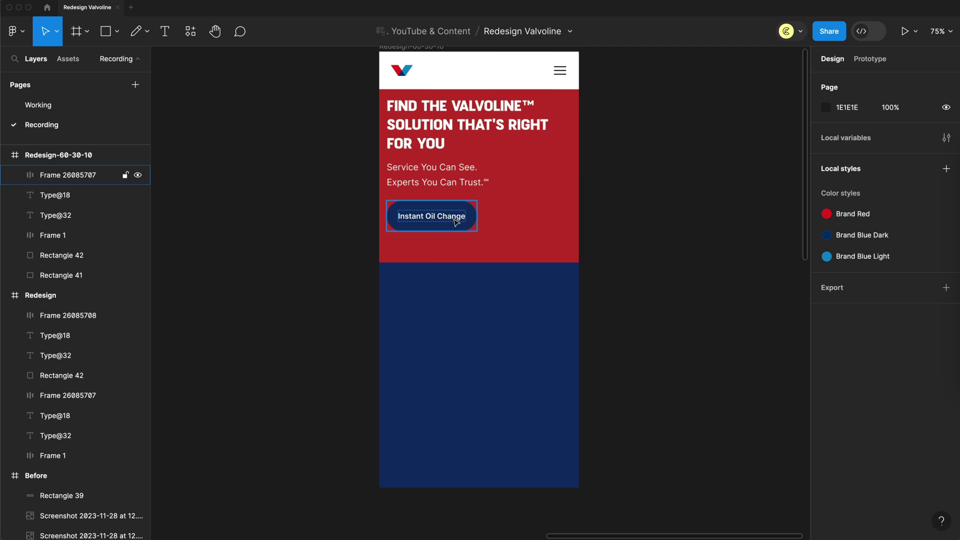
scroll(456, 222, "left", 20)
scroll(621, 250, "up", 1)
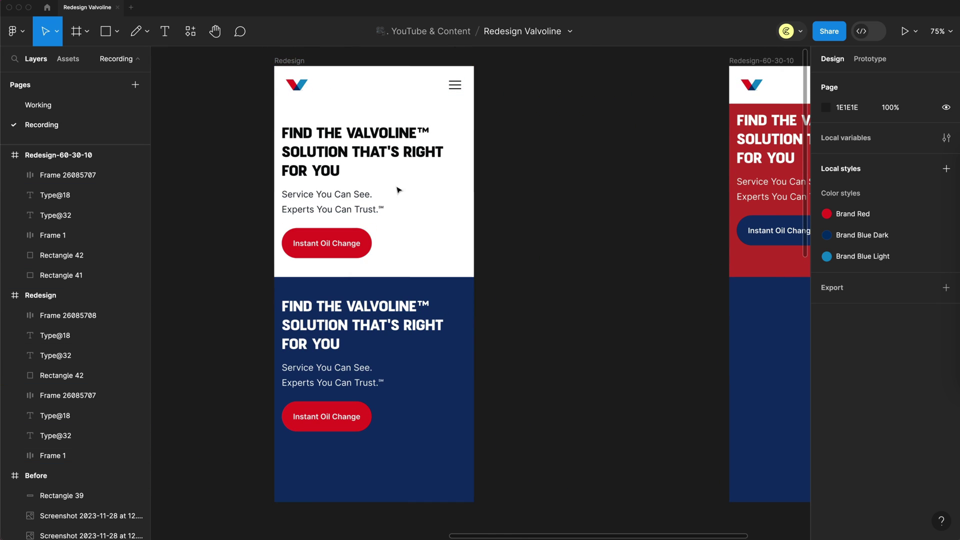
scroll(425, 250, "down", 2)
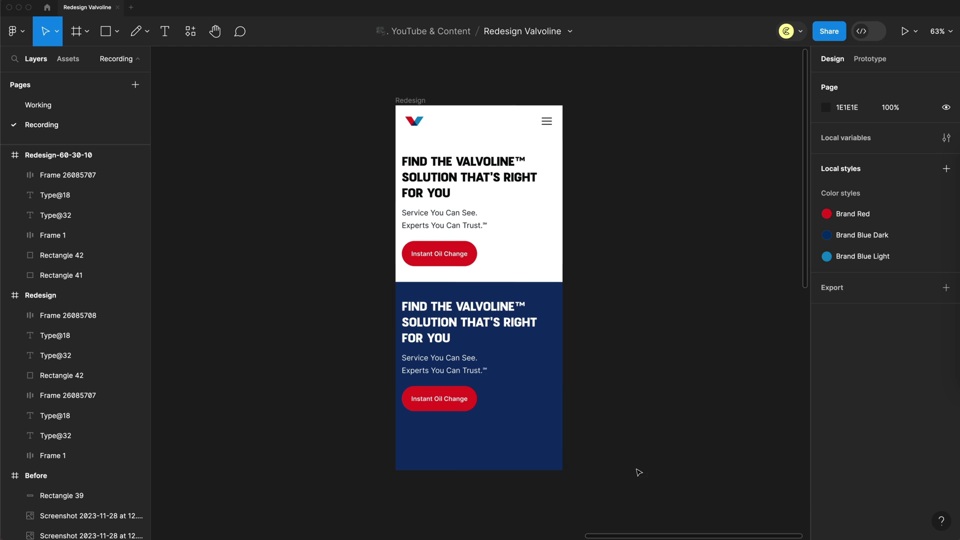
left_click_drag(639, 470, 385, 306)
key("Delete")
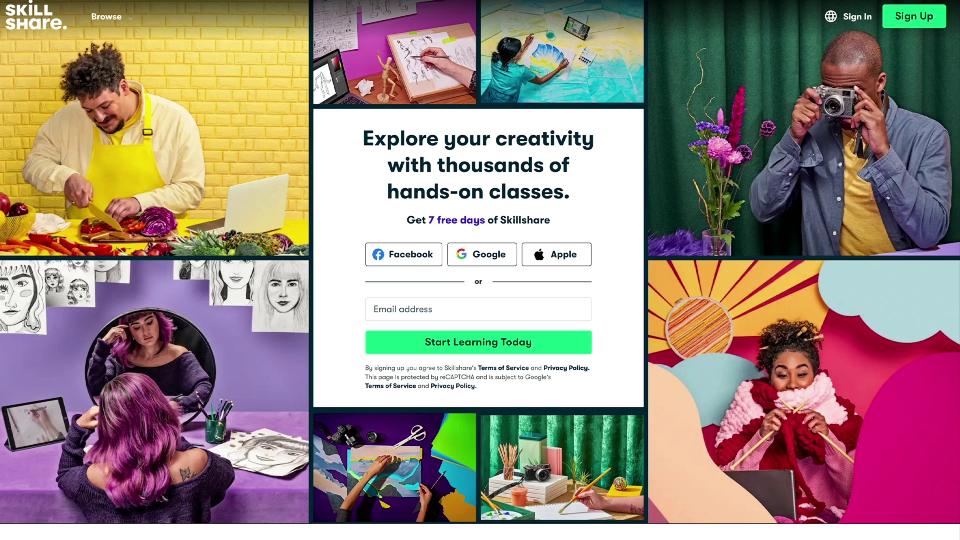
Scroll the Skillshare homepage and open the Find Your Style course.
scroll(480, 270, "down", 7)
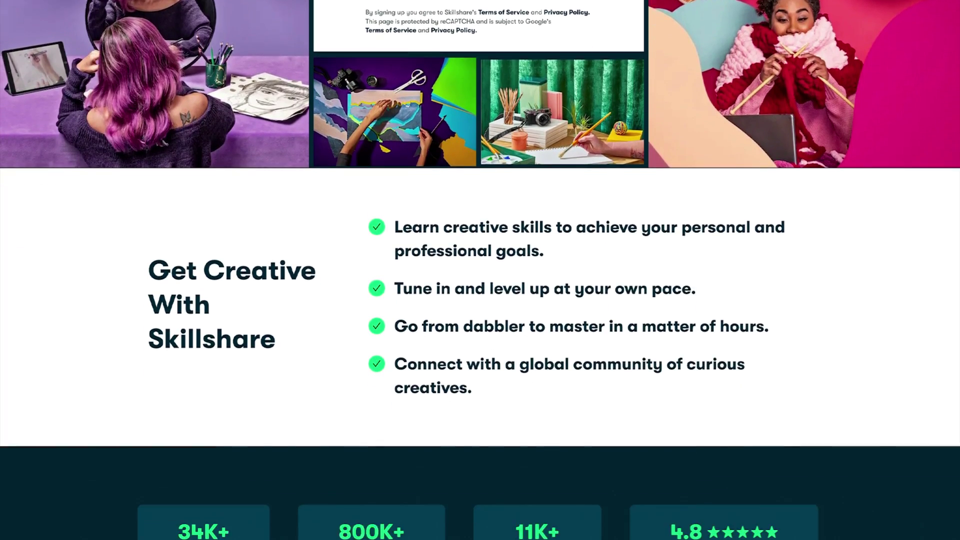
scroll(481, 270, "down", 11)
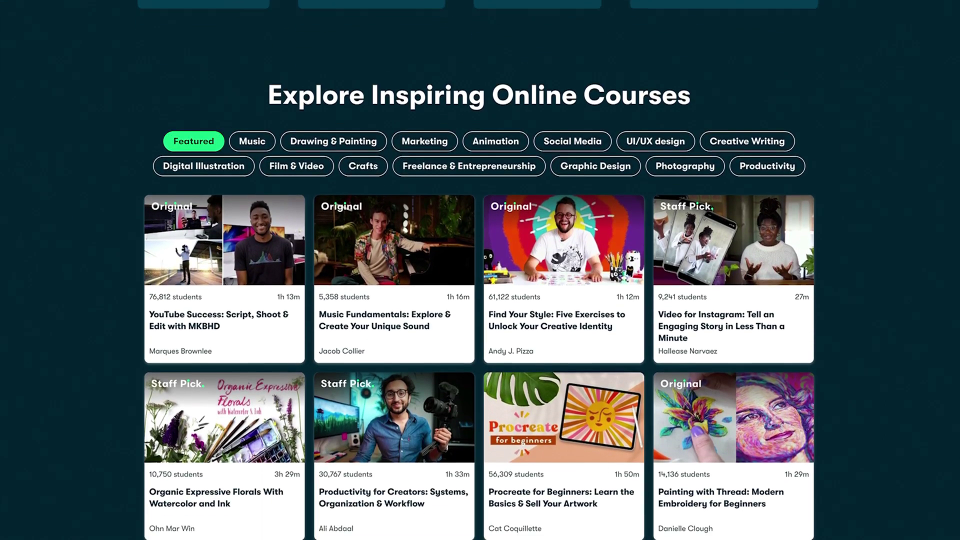
scroll(480, 270, "down", 1)
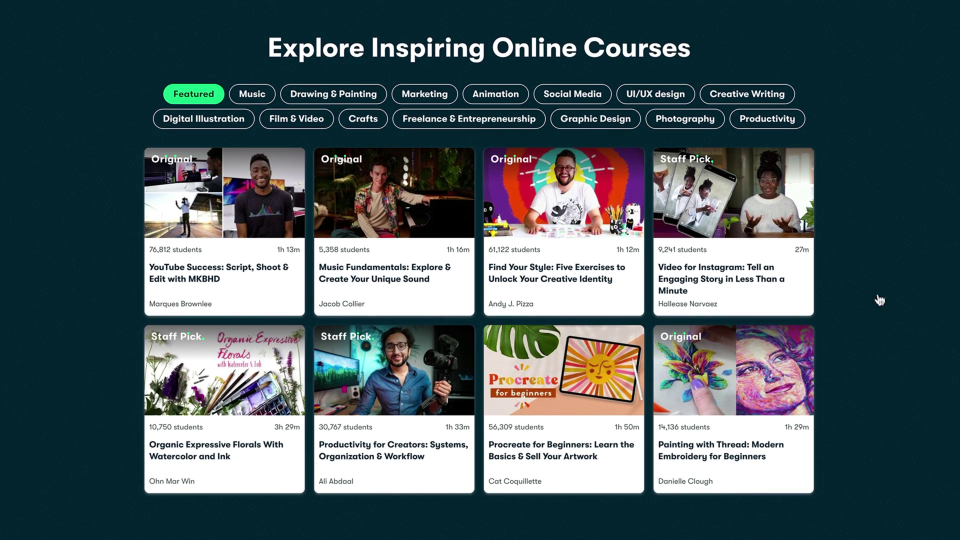
left_click(565, 251)
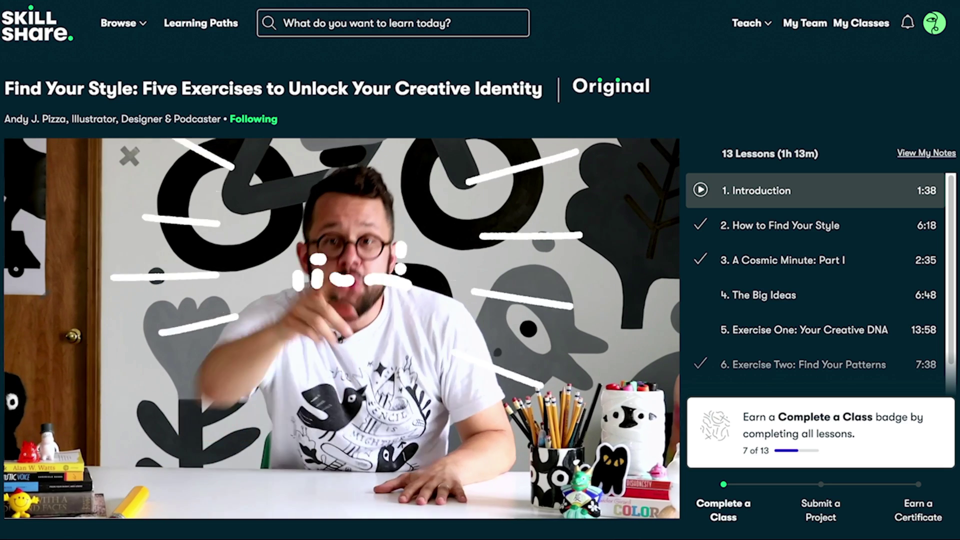
scroll(19, 244, "down", 7)
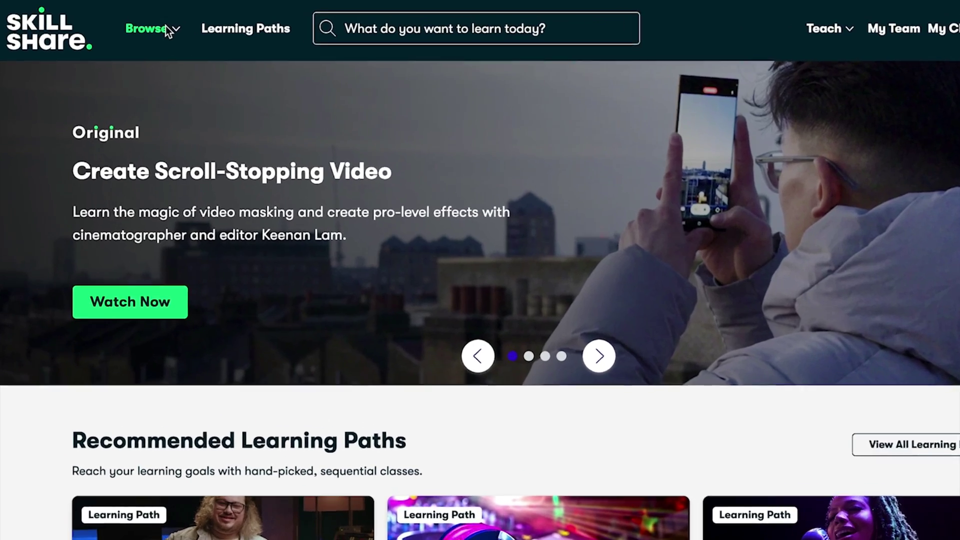
Browse the class categories and scroll through the JavaScript learning path.
left_click(148, 28)
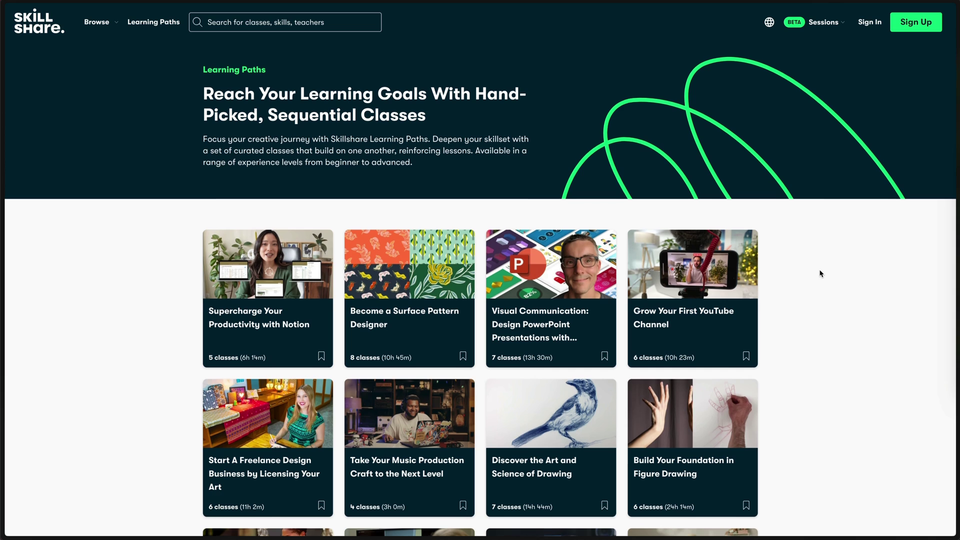
scroll(821, 274, "down", 5)
scroll(862, 279, "down", 7)
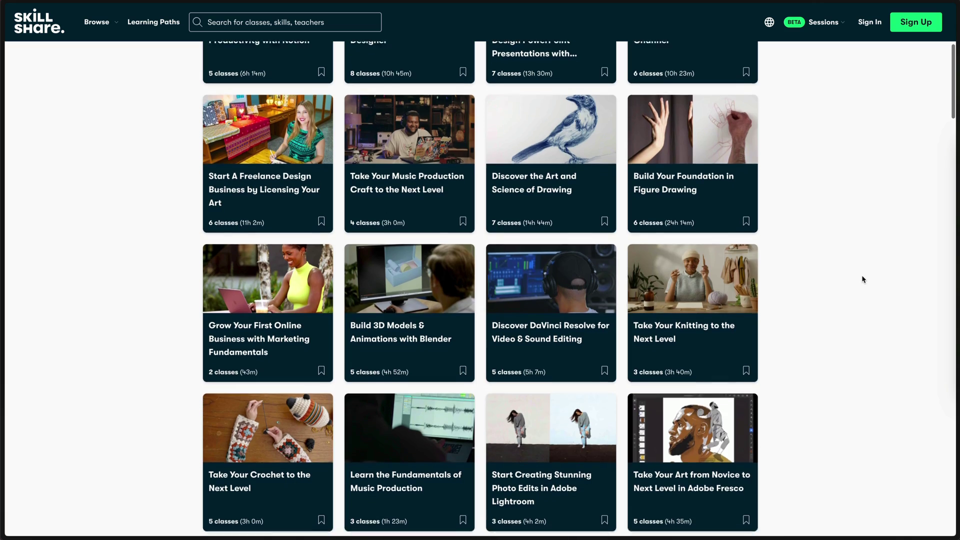
scroll(895, 325, "down", 4)
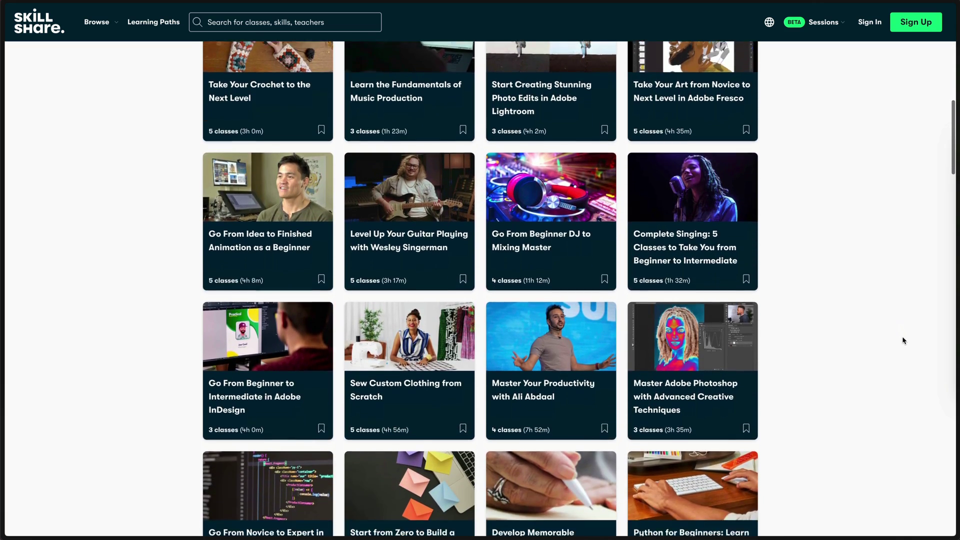
scroll(261, 434, "down", 1)
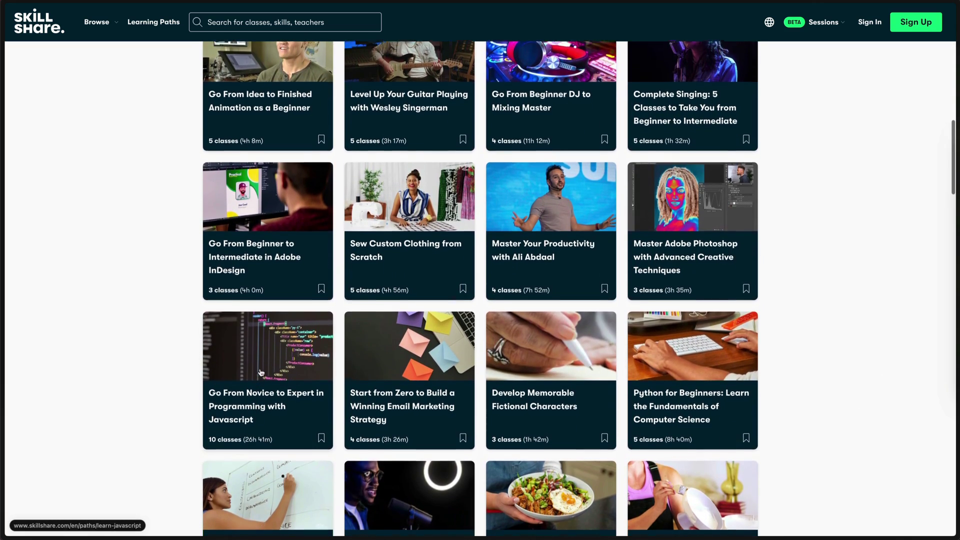
left_click(282, 312)
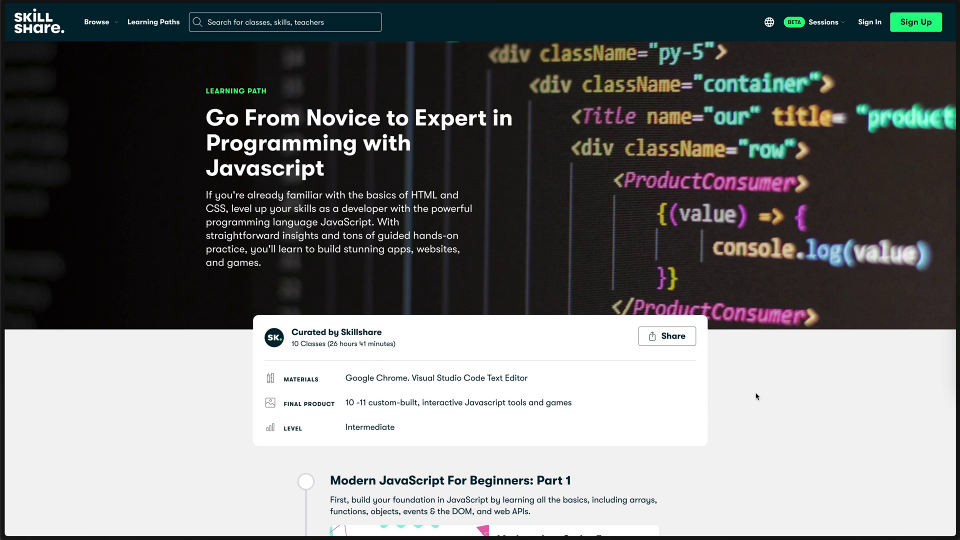
scroll(757, 396, "down", 4)
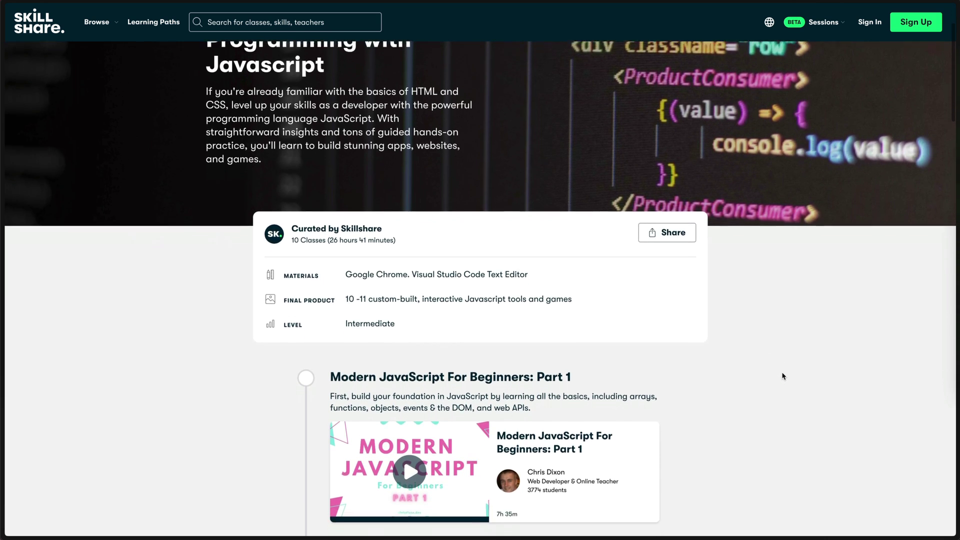
scroll(785, 374, "down", 3)
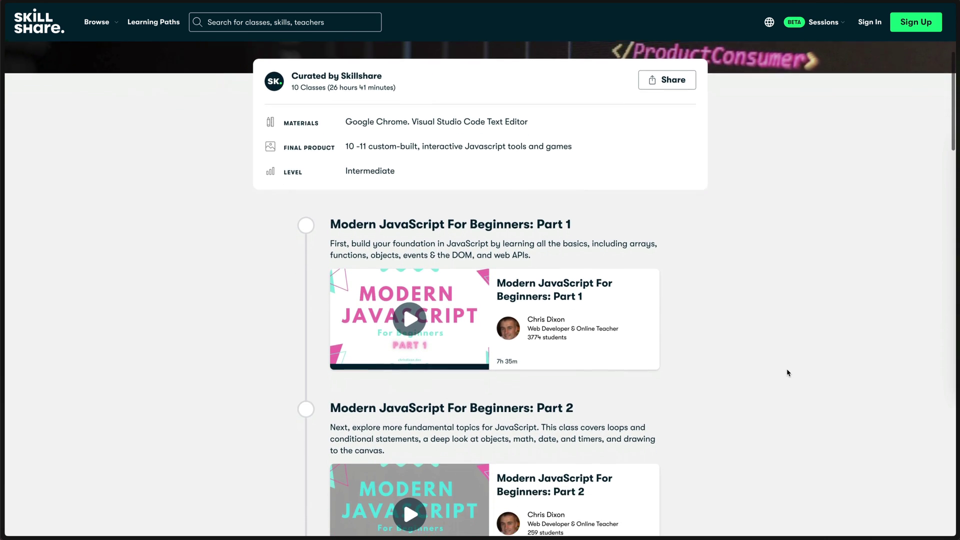
scroll(793, 364, "down", 1)
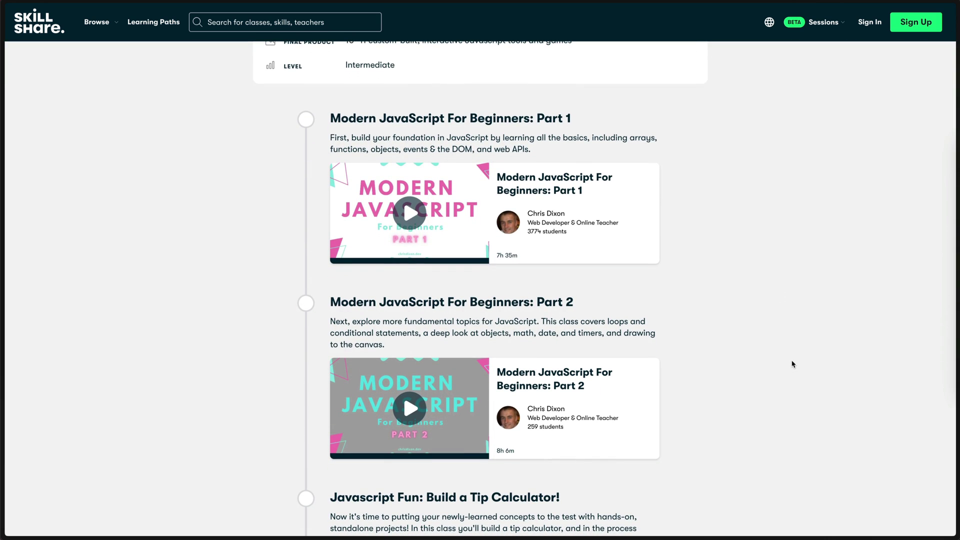
scroll(793, 364, "down", 15)
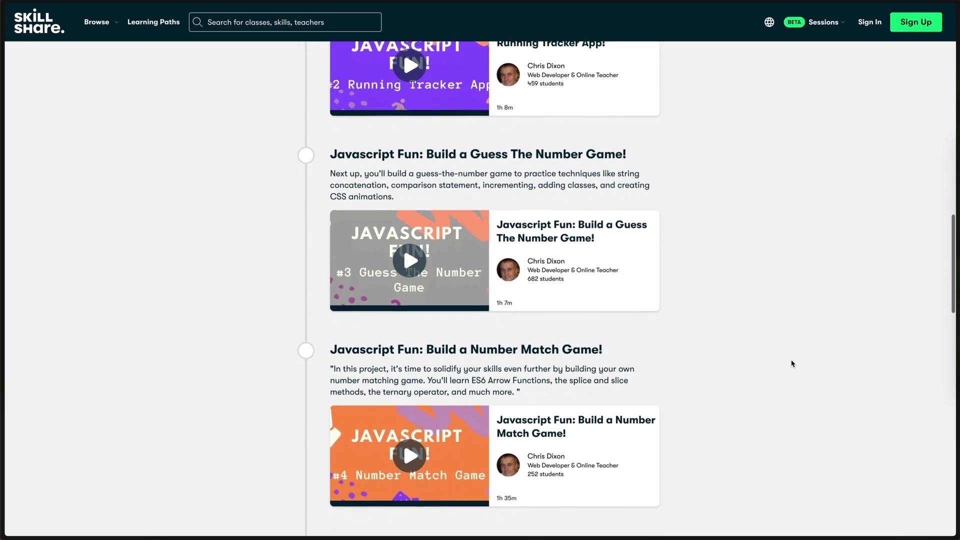
scroll(792, 364, "down", 14)
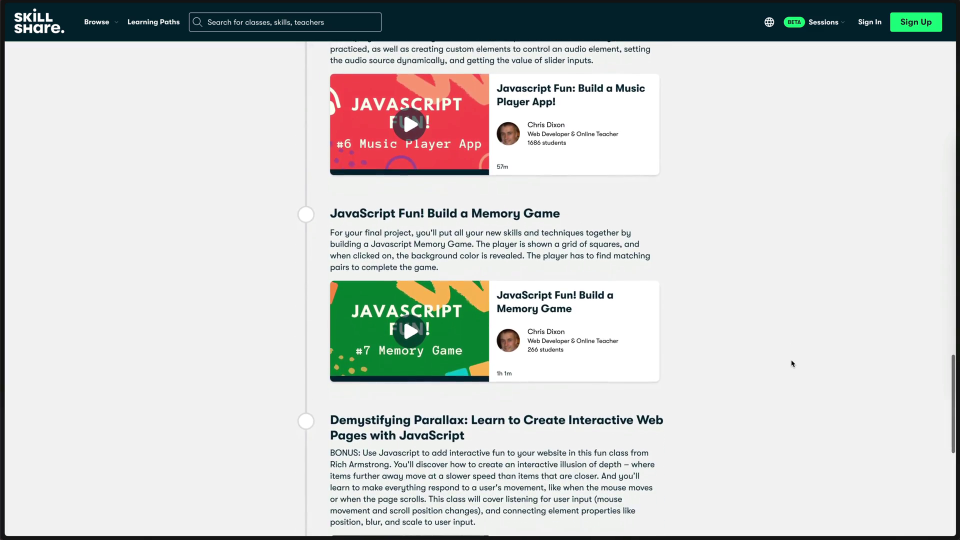
scroll(793, 364, "down", 12)
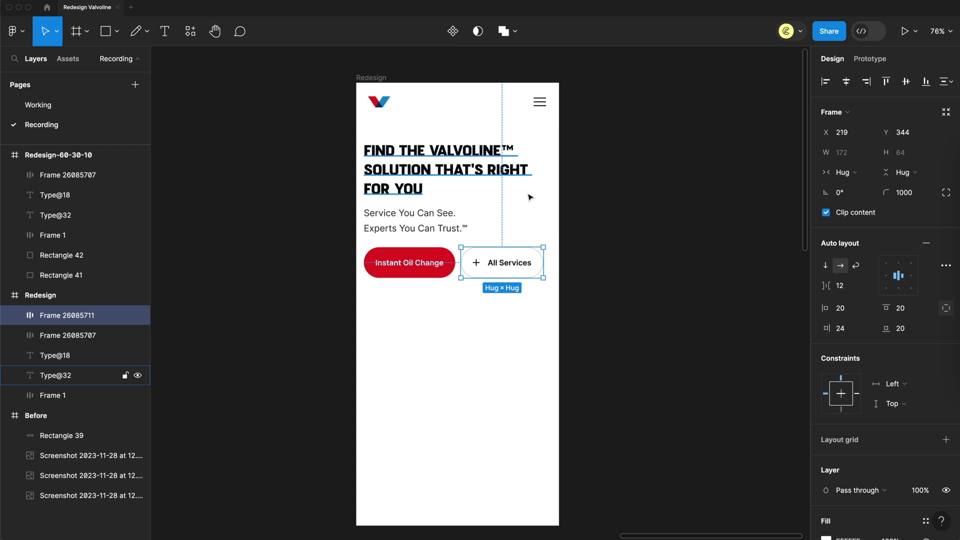
Round the technician photo's corners to 48.
left_click(544, 296)
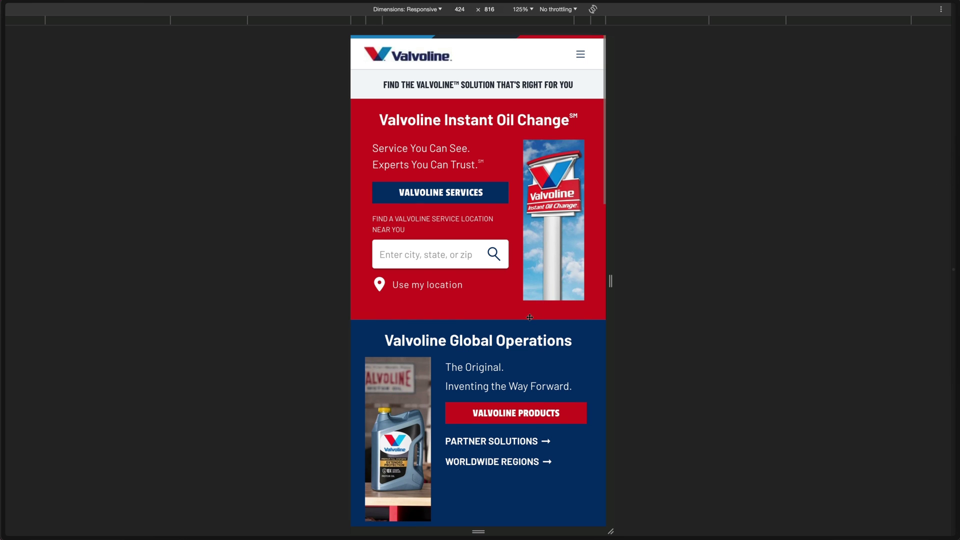
scroll(530, 317, "down", 6)
scroll(512, 264, "up", 1)
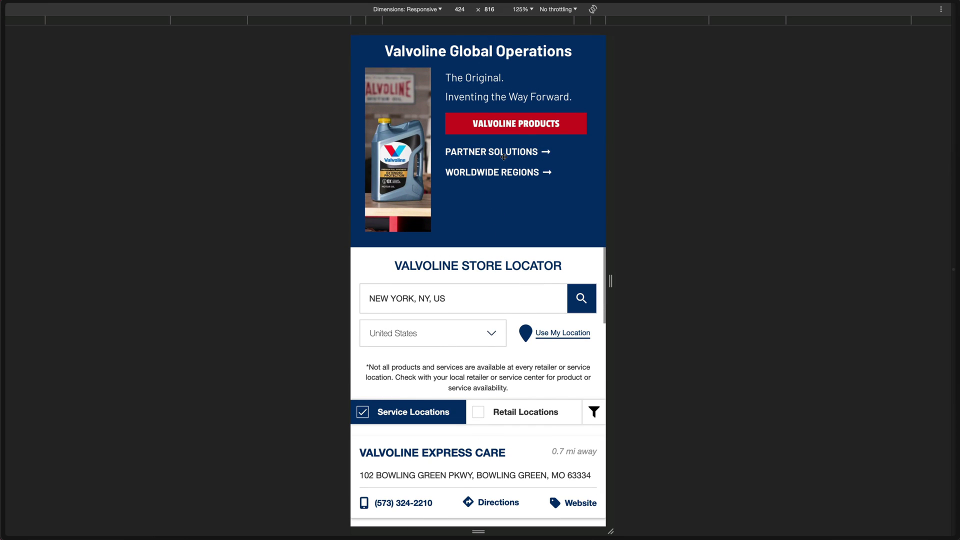
scroll(658, 234, "up", 6)
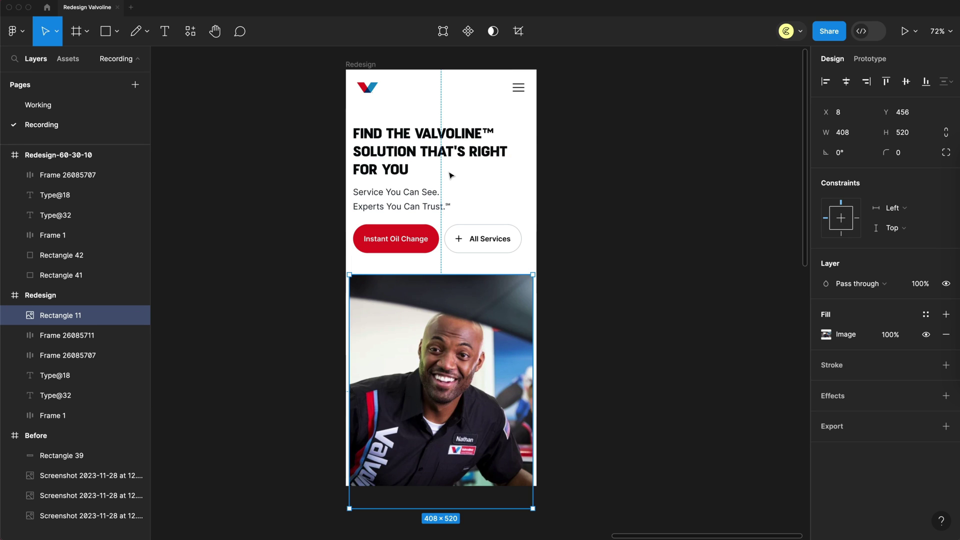
left_click(912, 159)
type("48")
key("Return")
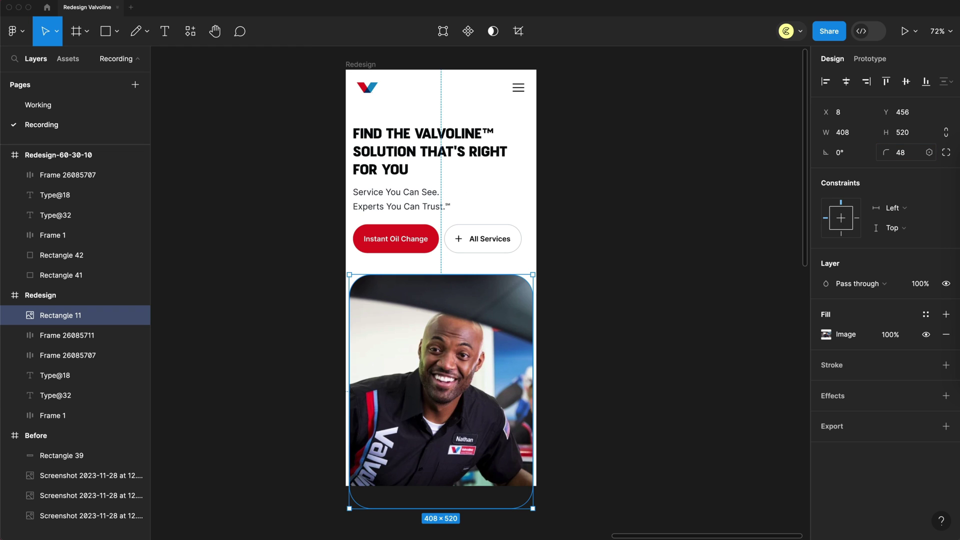
left_click(726, 208)
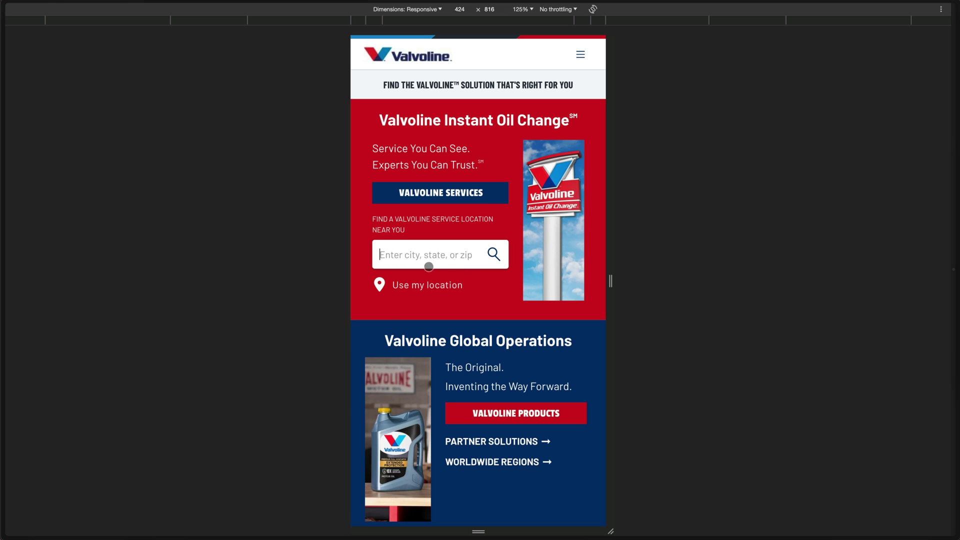
Scroll the original Valvoline mobile page down to the store locator and back up.
scroll(433, 252, "down", 8)
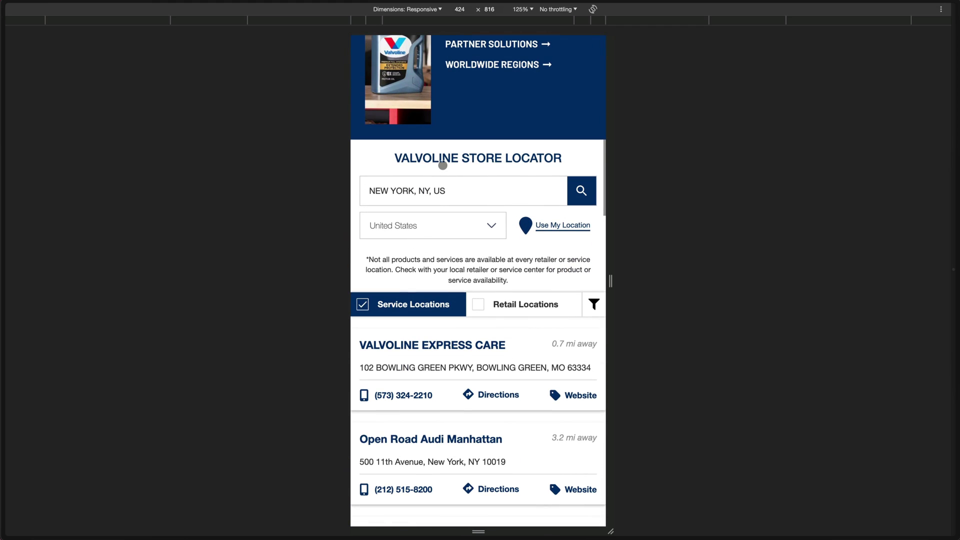
scroll(541, 164, "up", 8)
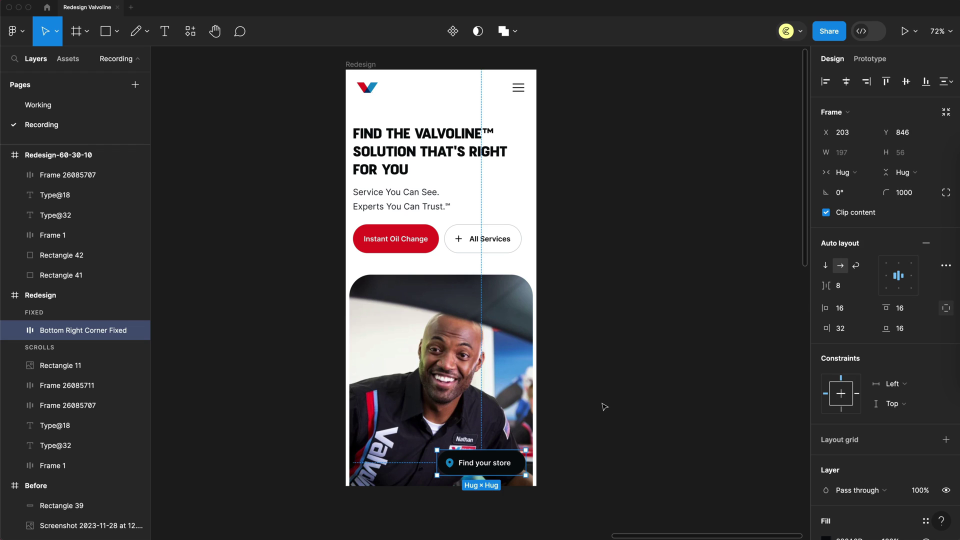
left_click(475, 523)
scroll(477, 514, "up", 5)
scroll(483, 513, "up", 1)
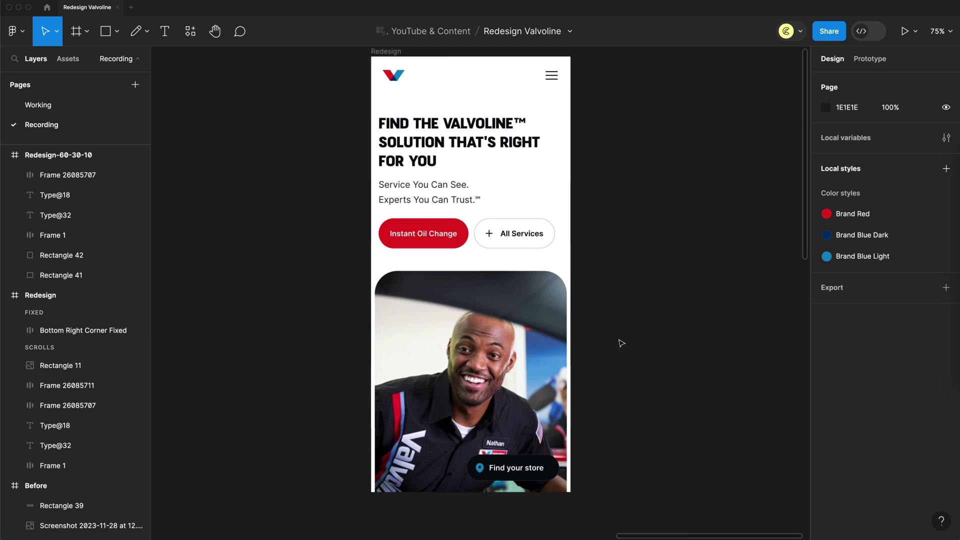
scroll(619, 338, "down", 5)
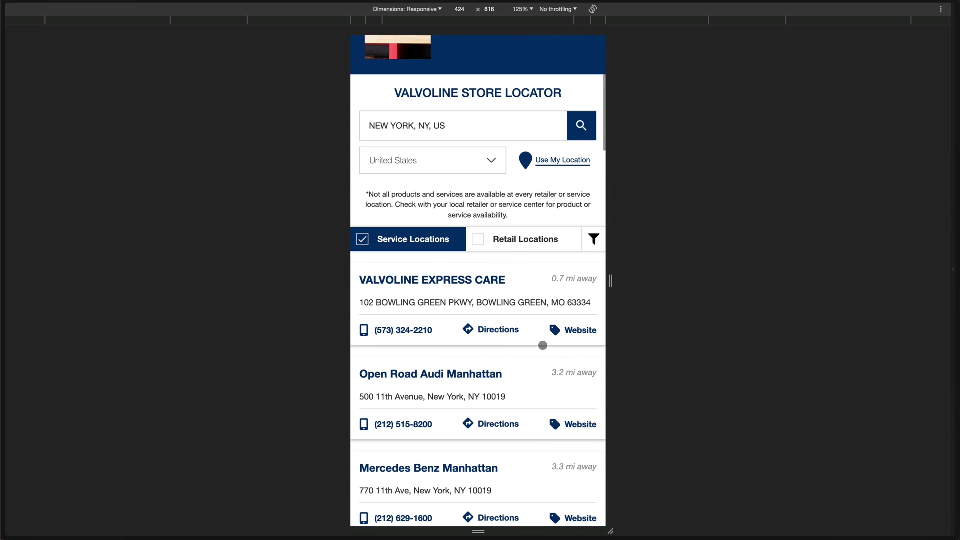
Return to the Valvoline homepage in Chrome and lengthen the Redesign frame to 1480 tall.
key("alt+Left")
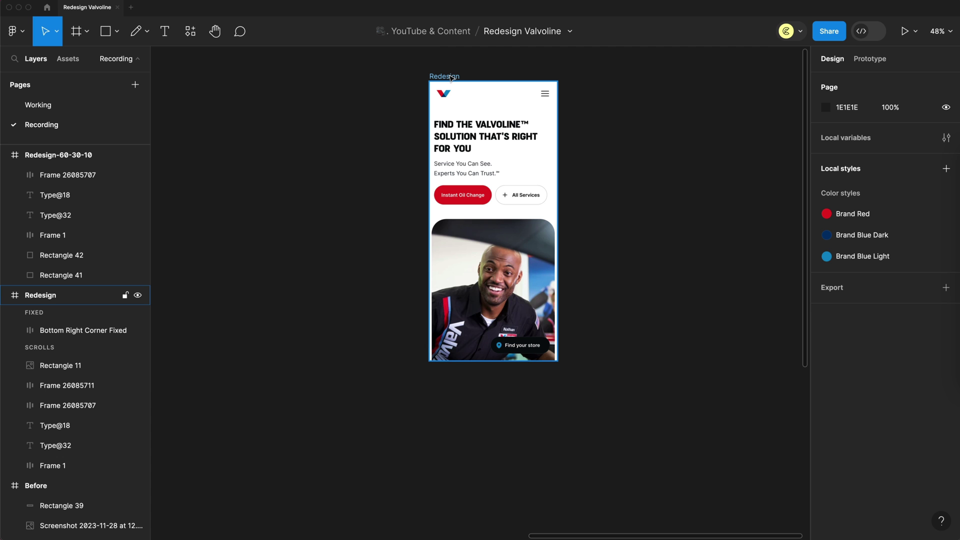
left_click(444, 76)
left_click_drag(523, 360, 519, 529)
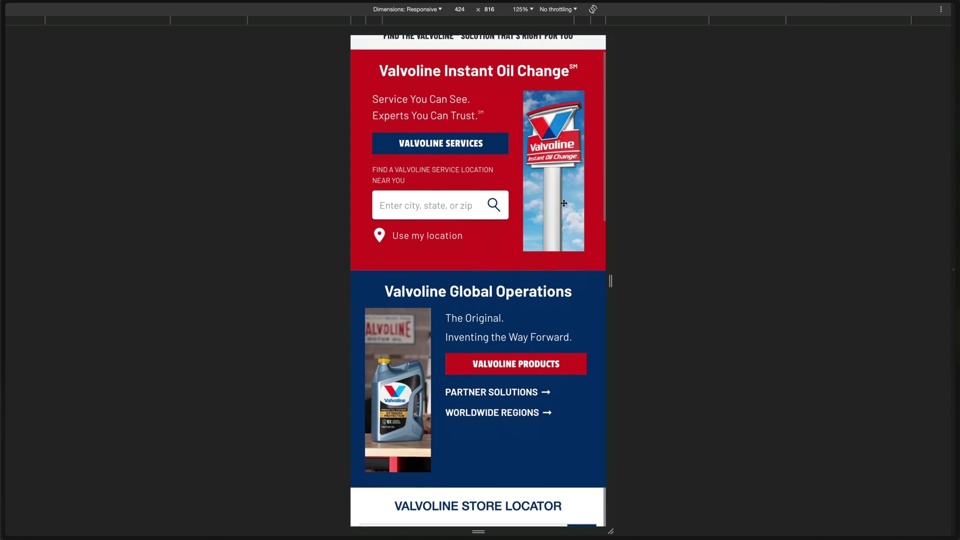
scroll(562, 197, "down", 4)
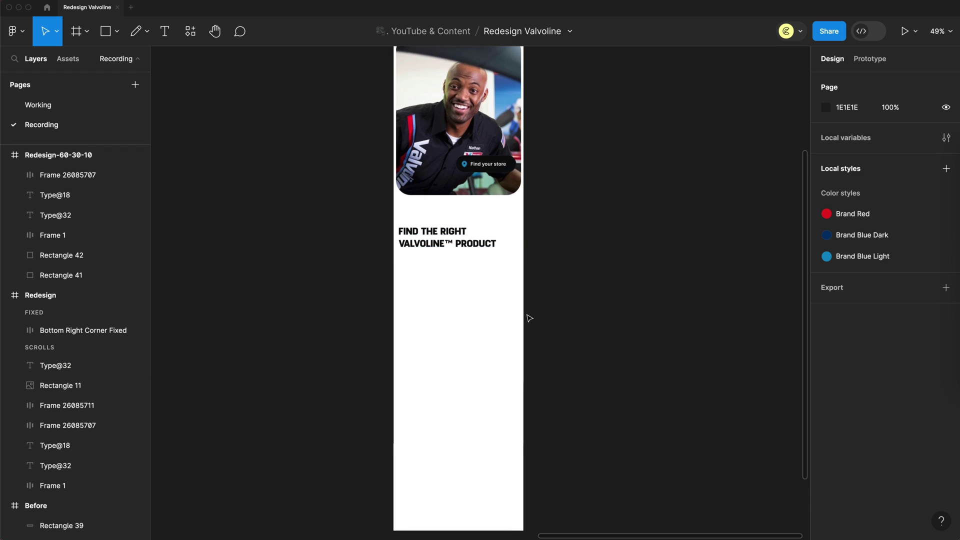
Unhide the product tagline and place a View All Products button beneath it.
scroll(530, 317, "up", 5)
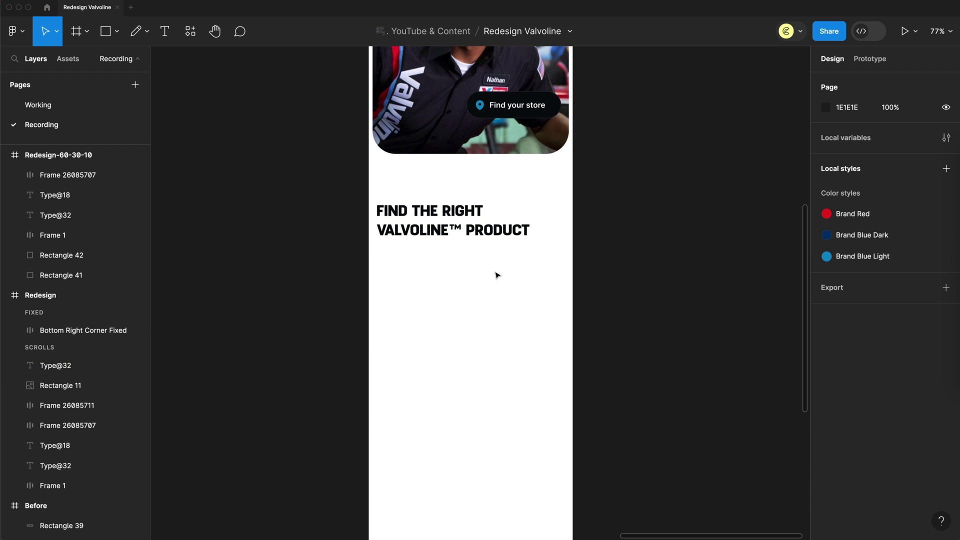
scroll(139, 313, "down", 2)
left_click(139, 313)
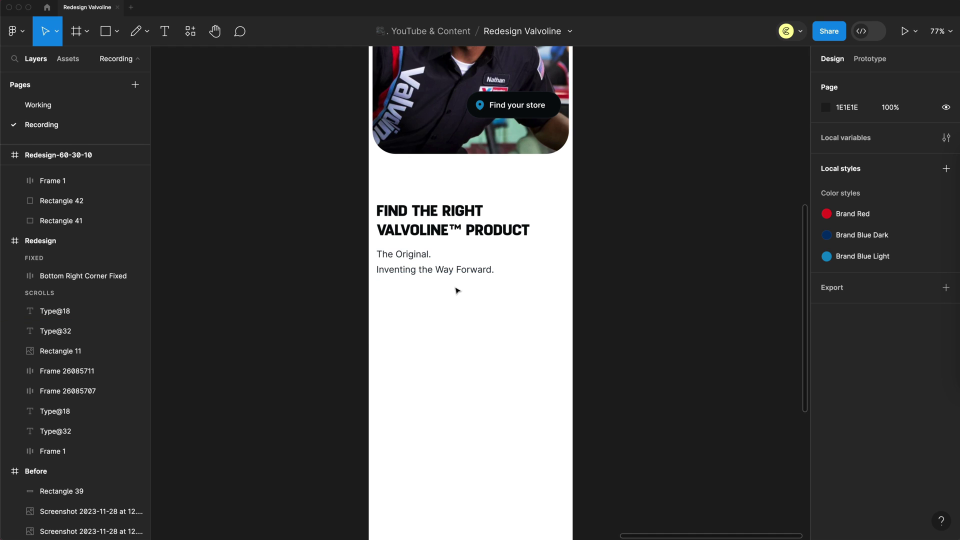
key("super+v")
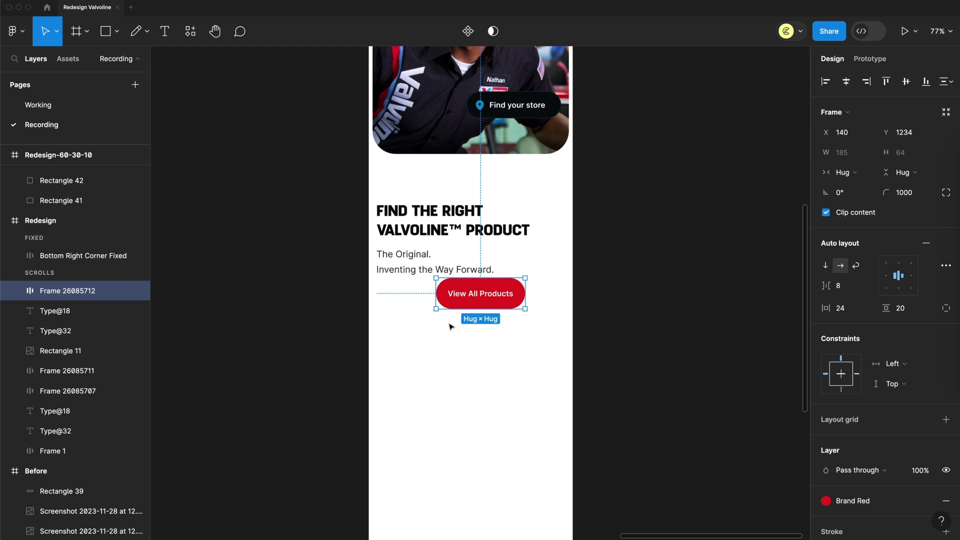
left_click_drag(490, 293, 430, 307)
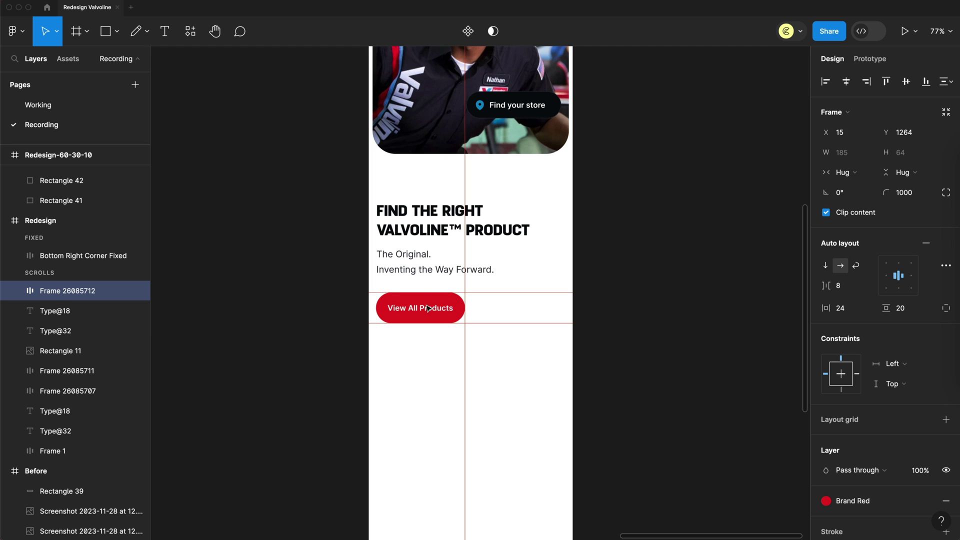
key("alt")
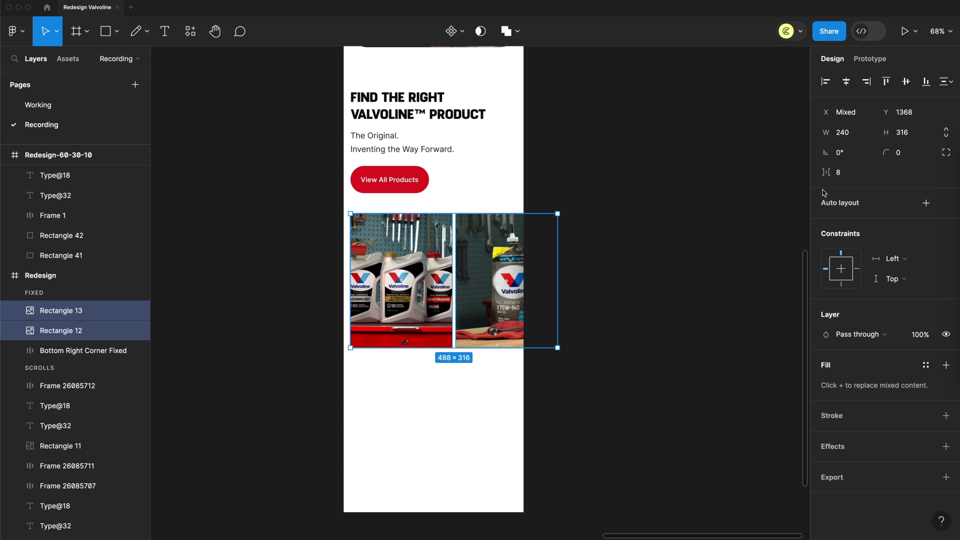
Round both product photos' corners to 32.
left_click(910, 155)
type("32")
key("Return")
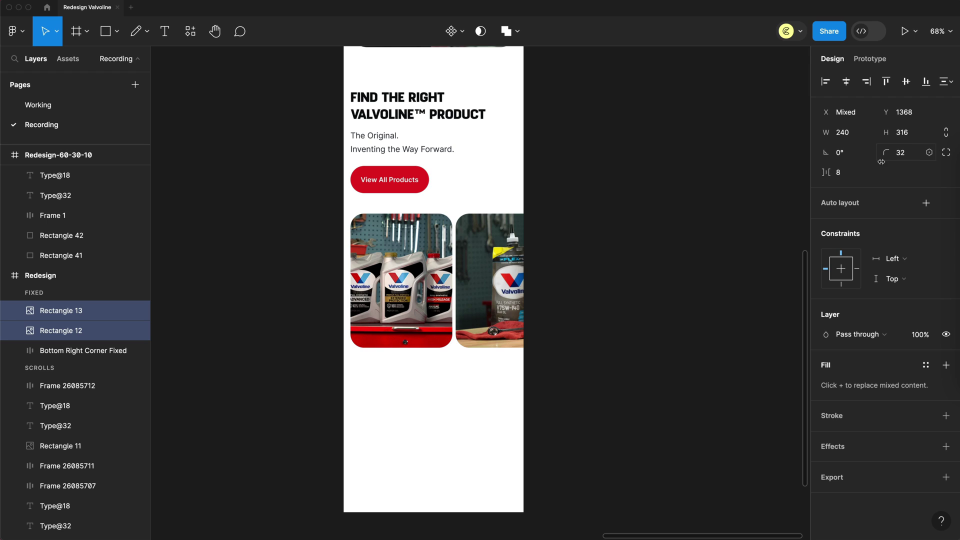
left_click(721, 259)
scroll(611, 146, "down", 5)
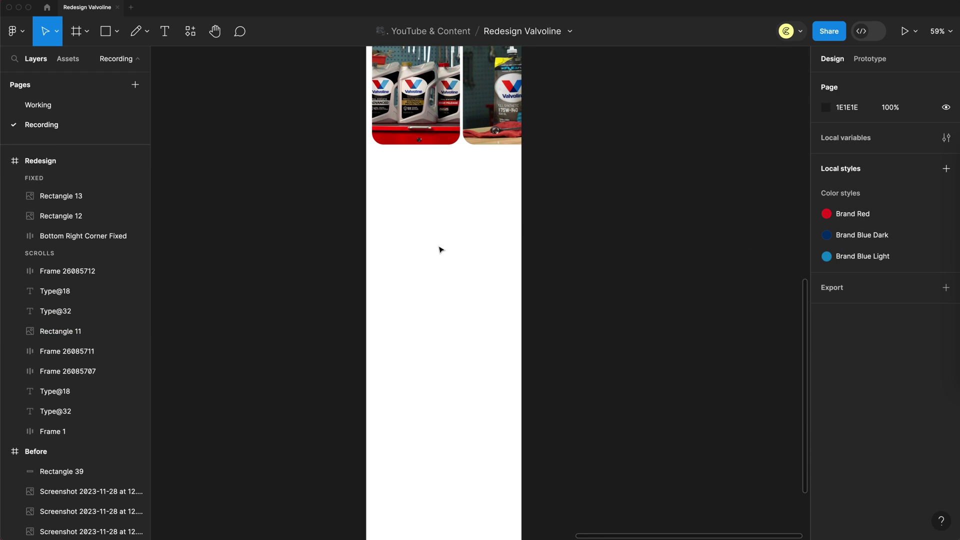
Place the Global Operations heading and paragraph, then a full-width Partner Solutions row.
key("ctrl+v")
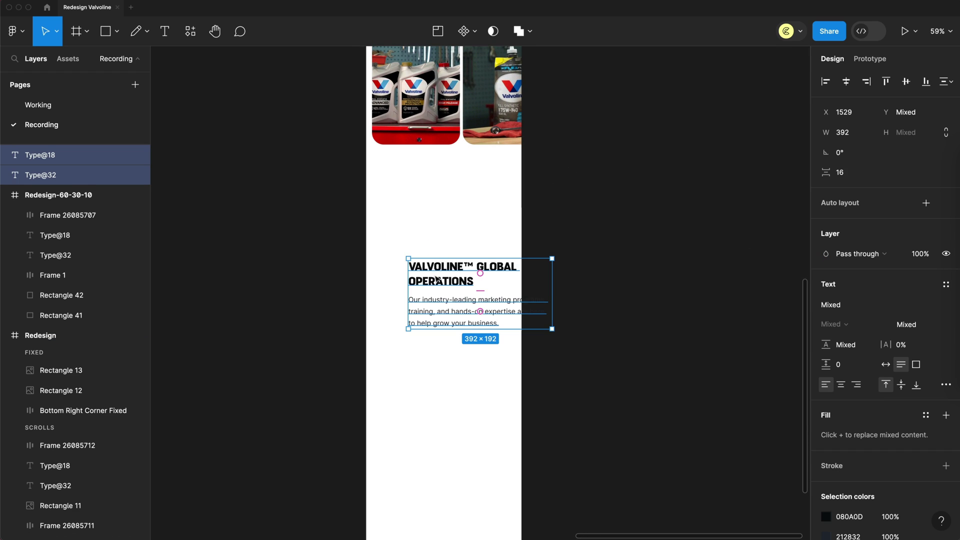
left_click_drag(437, 279, 406, 231)
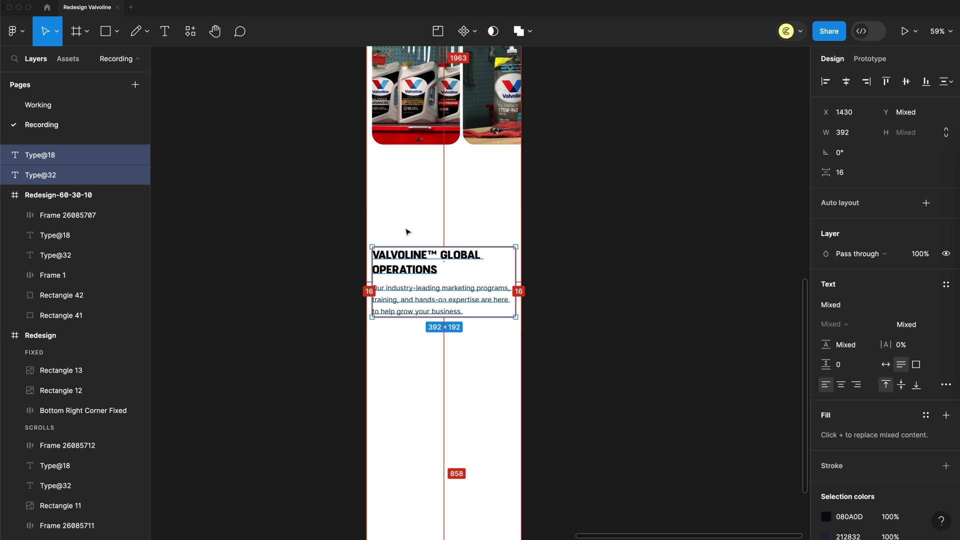
left_click(408, 230)
scroll(417, 290, "up", 3)
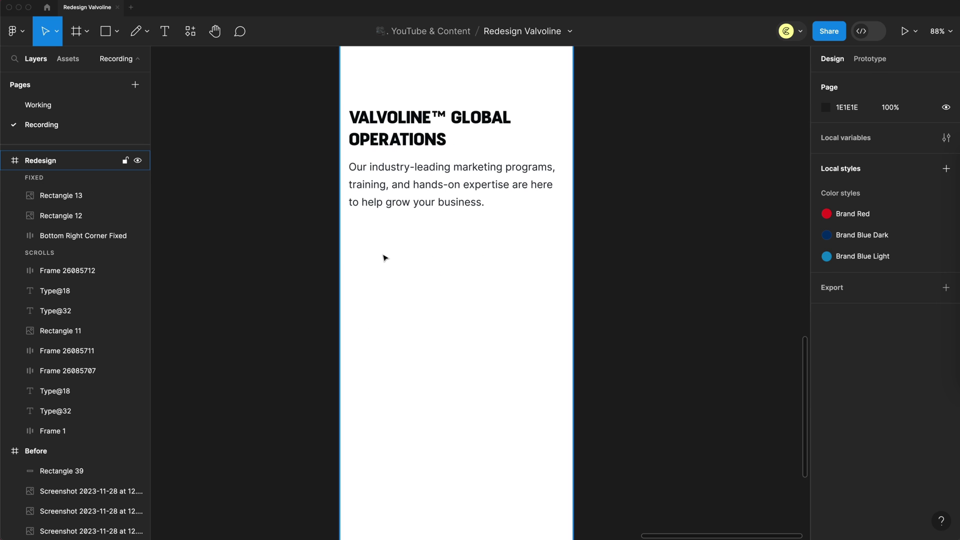
key("super+v")
left_click_drag(435, 254, 564, 254)
Paste the Partner Solutions description text and position it beneath the Partner Solutions heading.
left_click(516, 321)
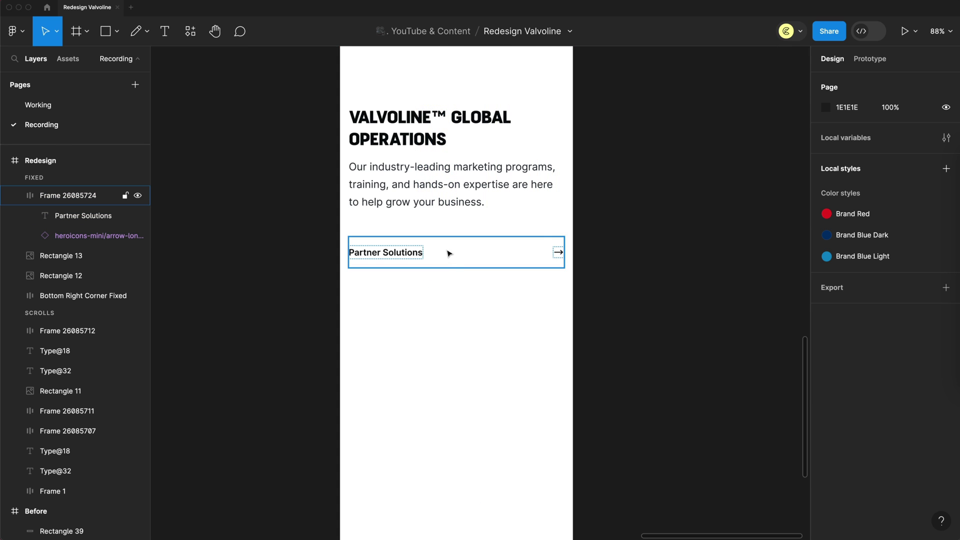
type("When you partner with Valvoline, you get more than world-class products.")
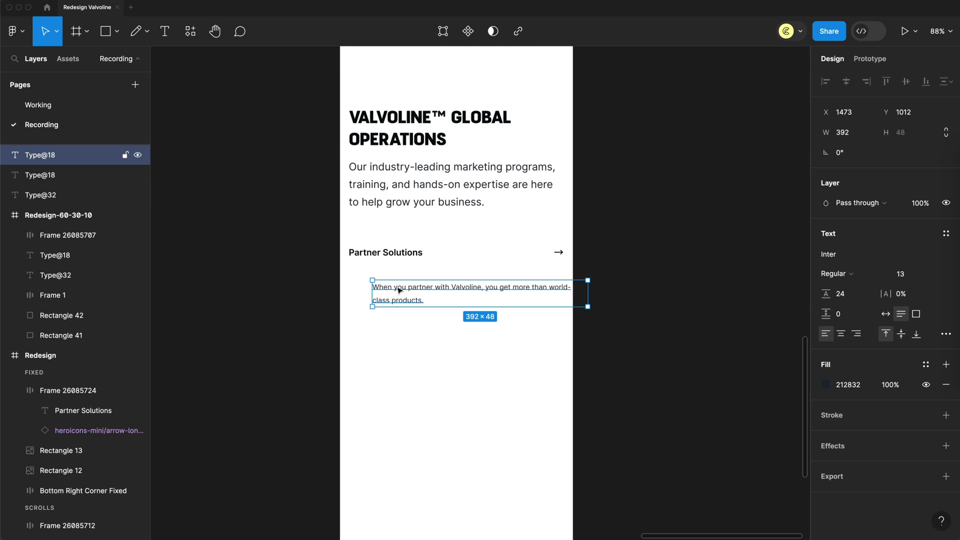
left_click_drag(399, 287, 377, 277)
key("Escape")
Draw a thin divider line above the Partner Solutions row.
key("l")
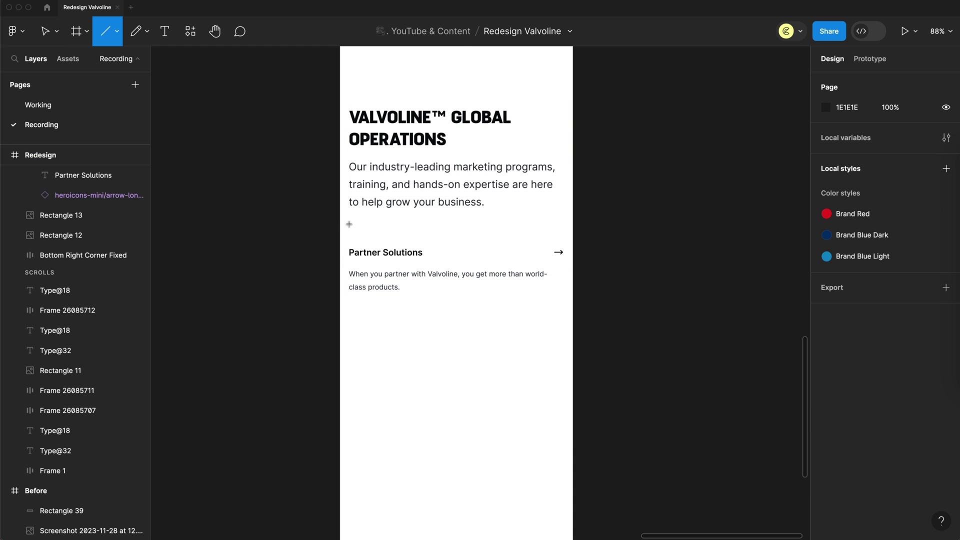
mouse_move(349, 224)
left_mouse_down()
mouse_move(564, 224)
mouse_move(553, 246)
mouse_move(552, 309)
mouse_move(366, 244)
mouse_move(392, 341)
mouse_move(392, 327)
left_mouse_up()
left_click(671, 302)
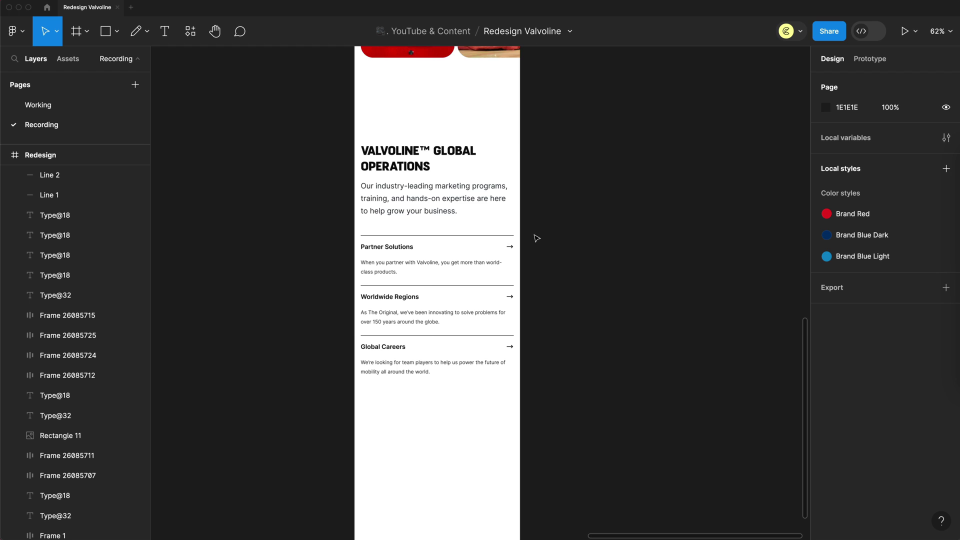
Draw a background rectangle behind the Global Operations section.
scroll(518, 210, "up", 20)
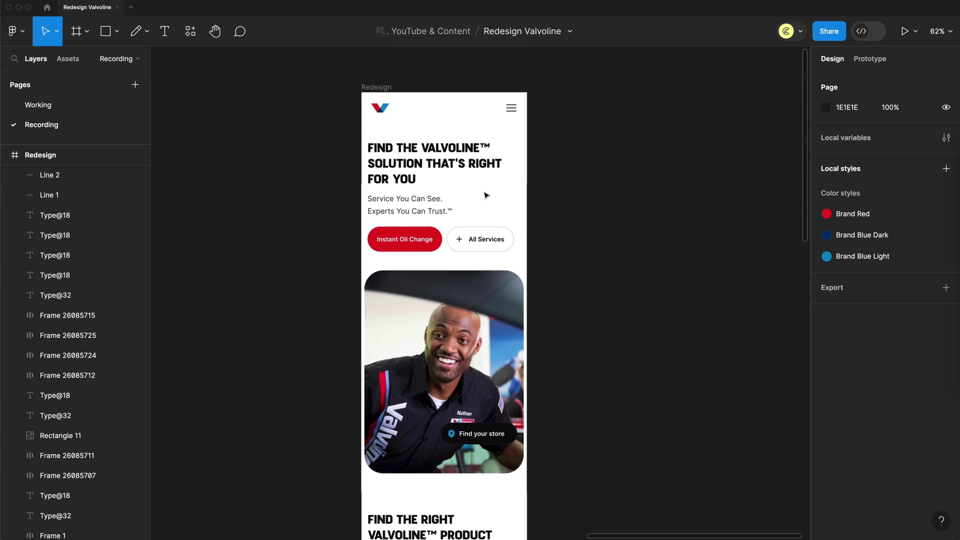
scroll(493, 187, "down", 10)
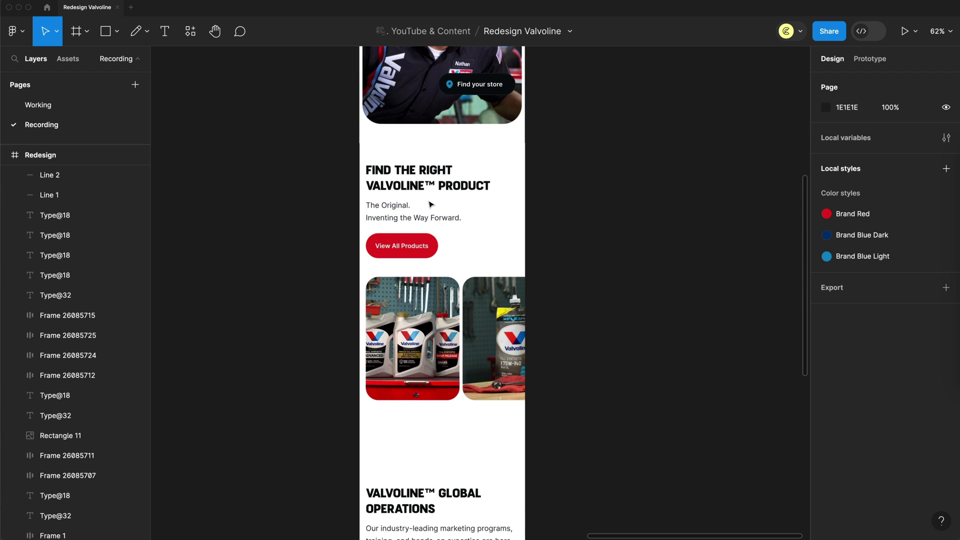
scroll(443, 196, "down", 6)
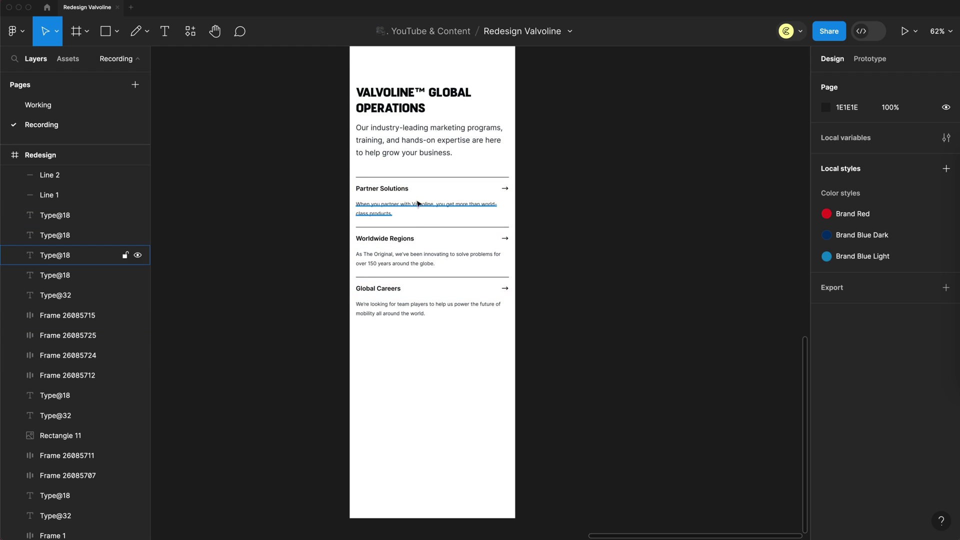
scroll(424, 194, "up", 1)
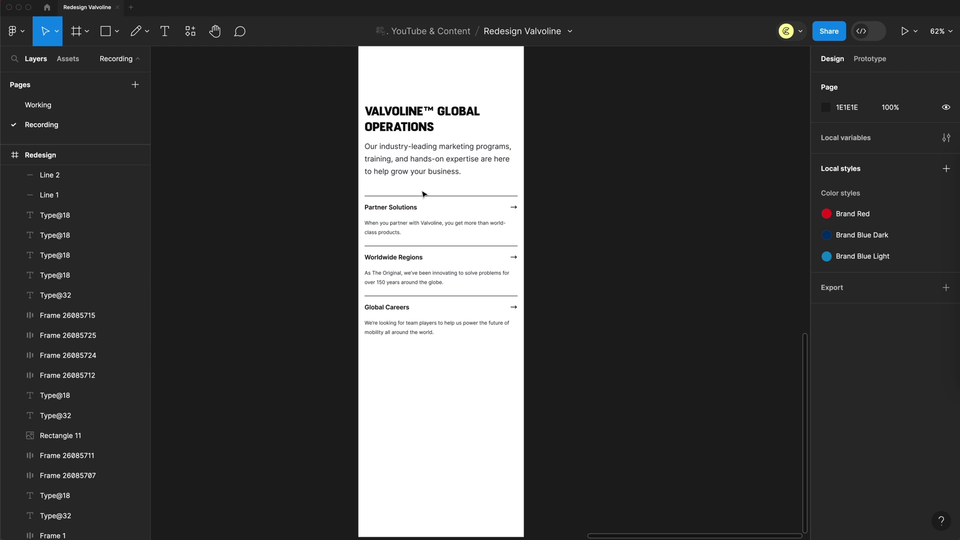
key("r")
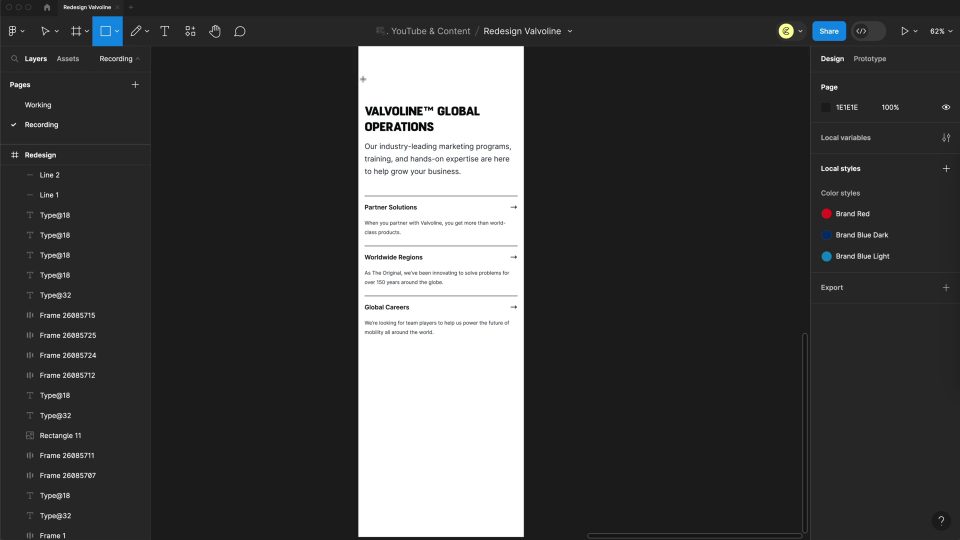
left_click_drag(363, 79, 517, 360)
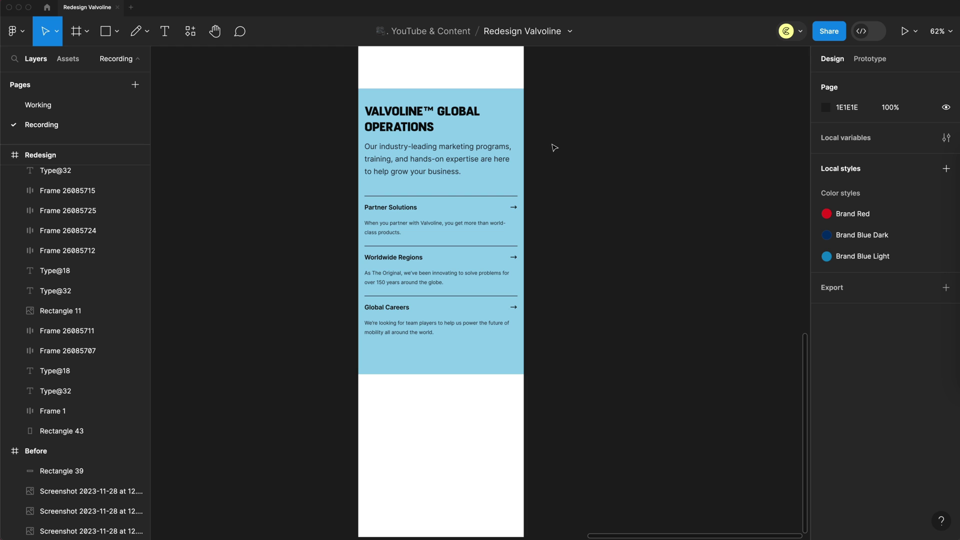
Give the light-blue panel a 48 corner radius and nudge it upward.
left_click(515, 117)
left_click(913, 153)
type("48")
key("Return")
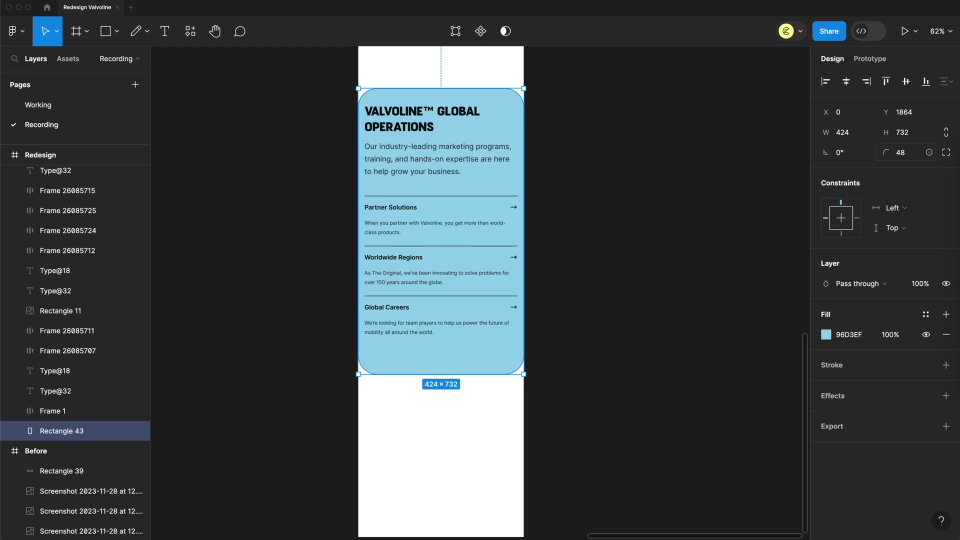
key("alt")
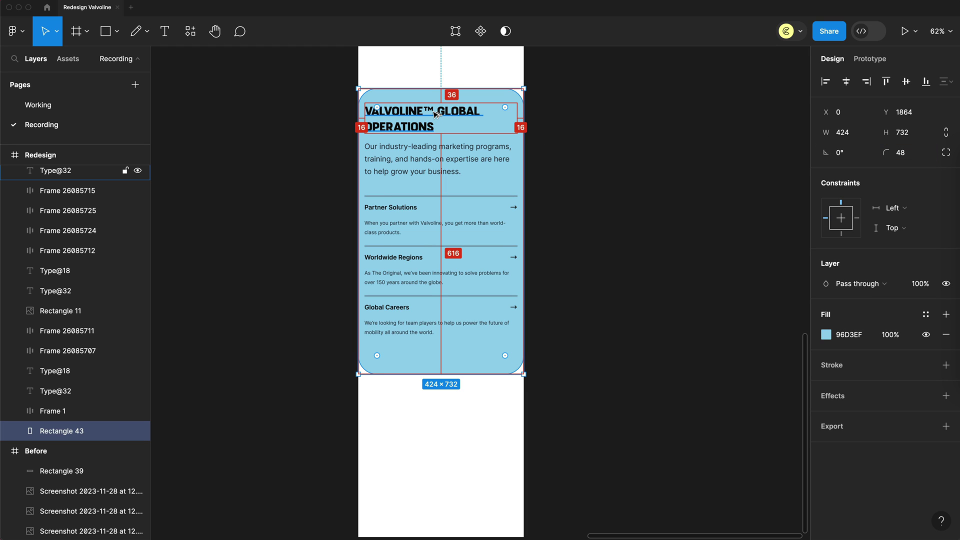
key("Up")
key("Up")
key("Up")
key("Up")
key("Up")
key("Up")
key("Up")
key("Up")
key("Up")
key("Up")
key("Up")
key("Up")
key("Up")
key("Up")
key("Up")
key("Up")
key("Up")
key("Up")
key("Up")
key("Up")
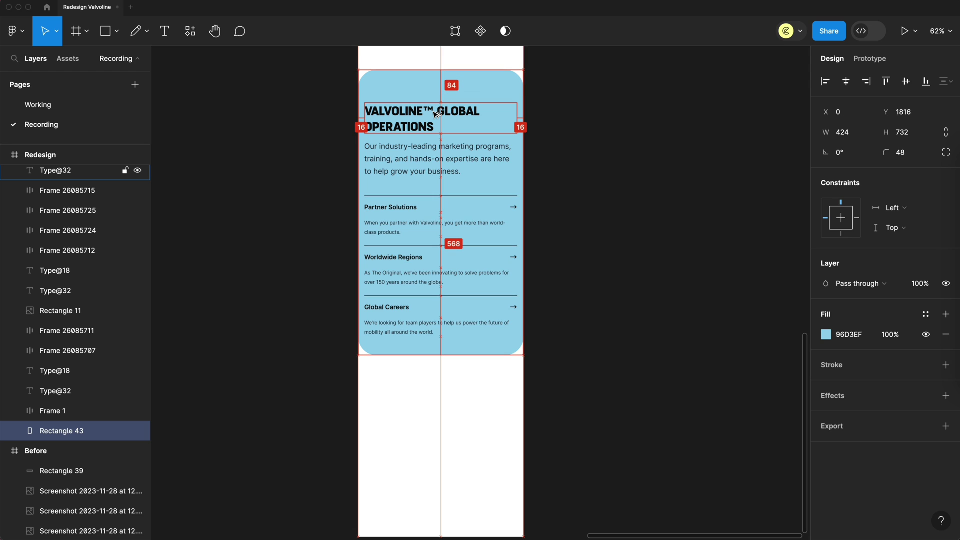
key("Escape")
scroll(448, 232, "down", 5)
Paste the 'FIND A VALVOLINE™ NEAR YOU' heading, description and red Find Your Store button.
scroll(448, 232, "up", 1)
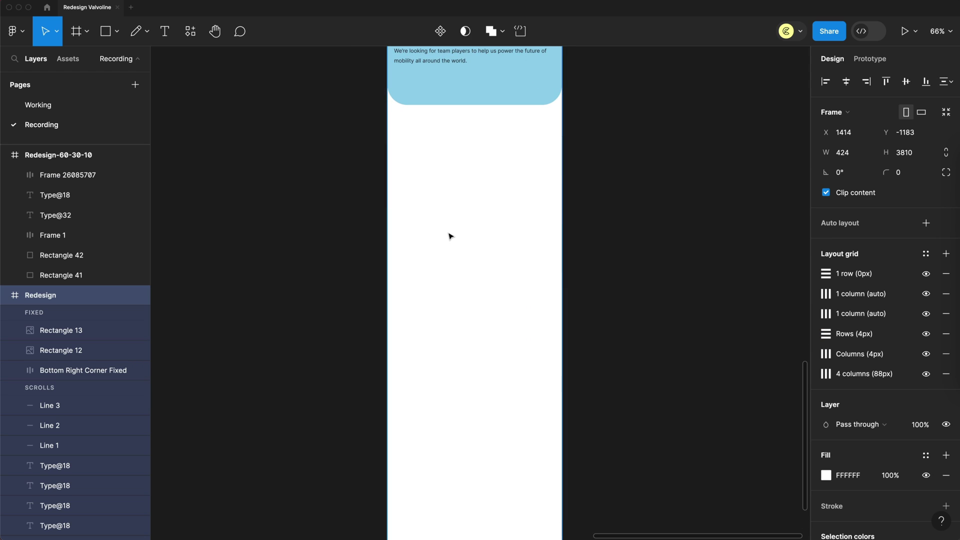
key("ctrl+v")
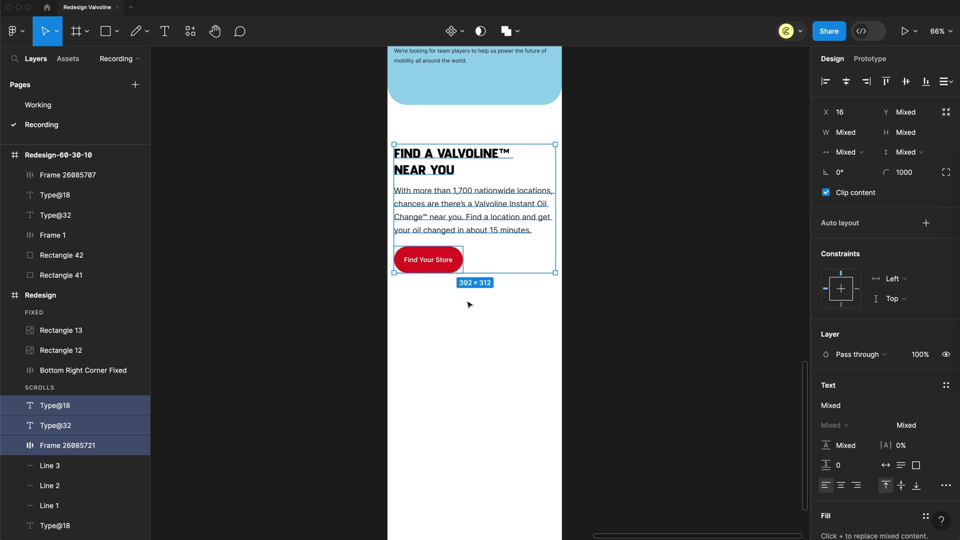
left_click(469, 304)
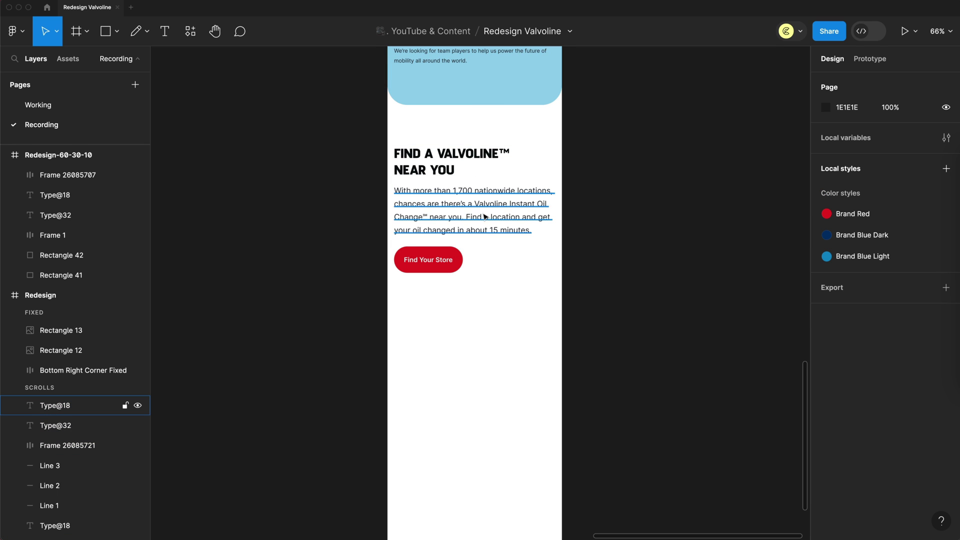
scroll(486, 218, "down", 3)
scroll(486, 219, "down", 1)
Duplicate the blue panel below the Find section as a footer.
scroll(505, 218, "down", 3)
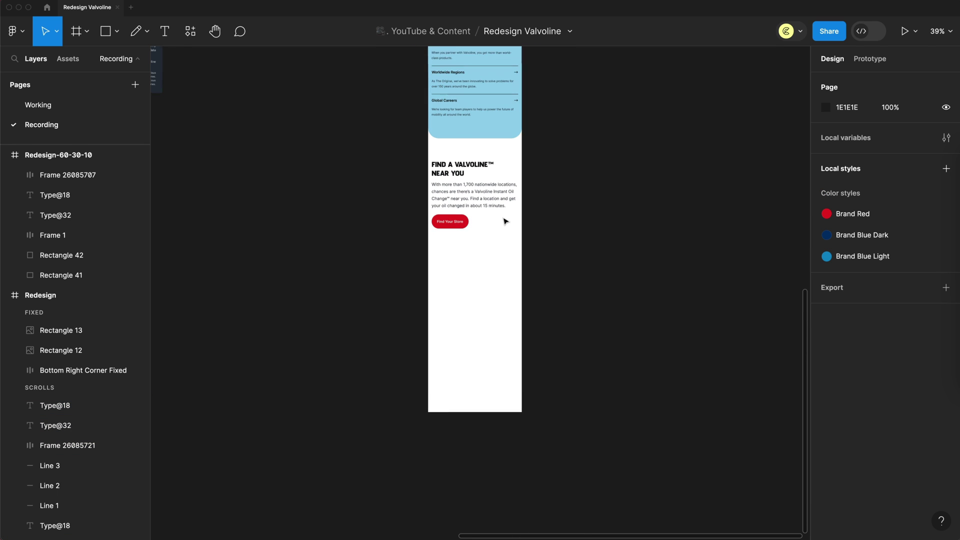
left_click(490, 128)
left_click_drag(489, 125, 482, 285)
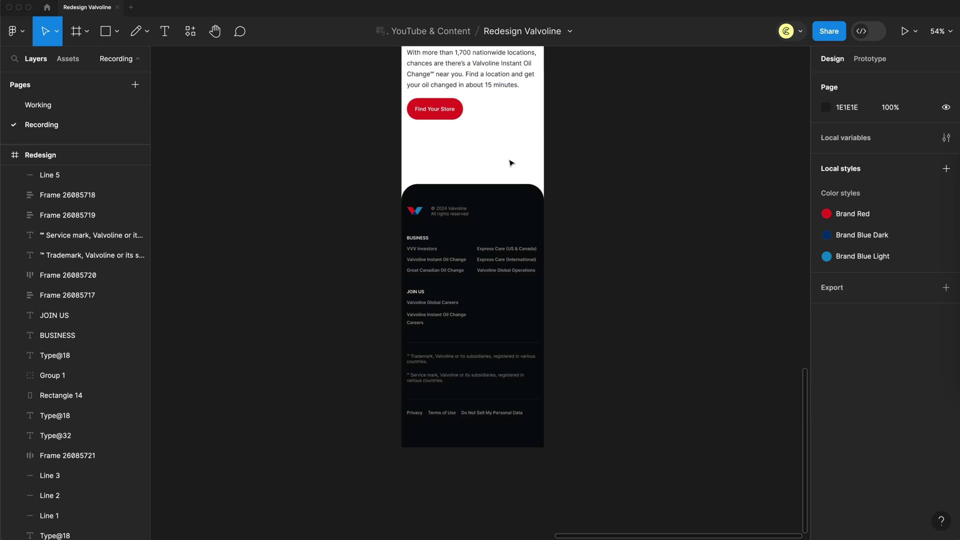
scroll(511, 163, "down", 1)
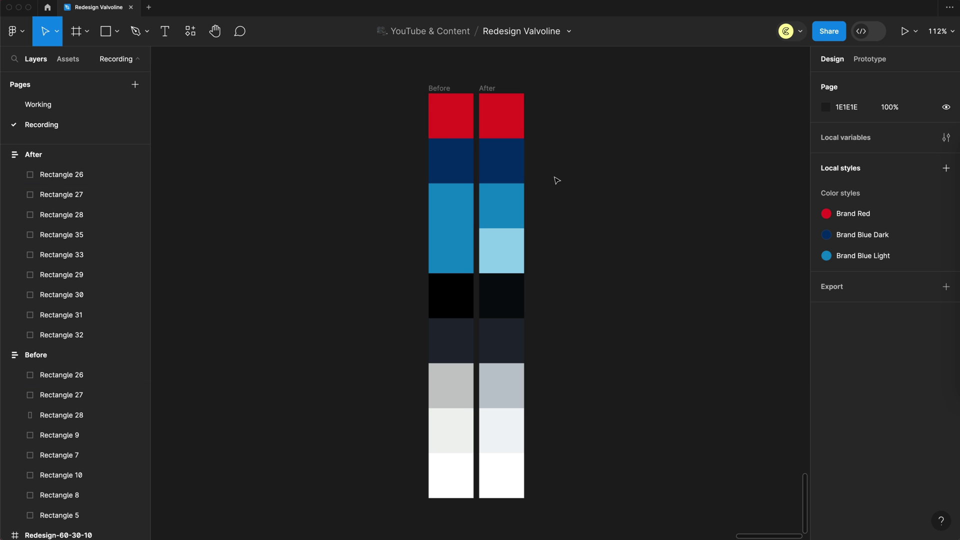
Shift the After swatch column left until it sits flush against the Before column.
scroll(557, 180, "down", 1)
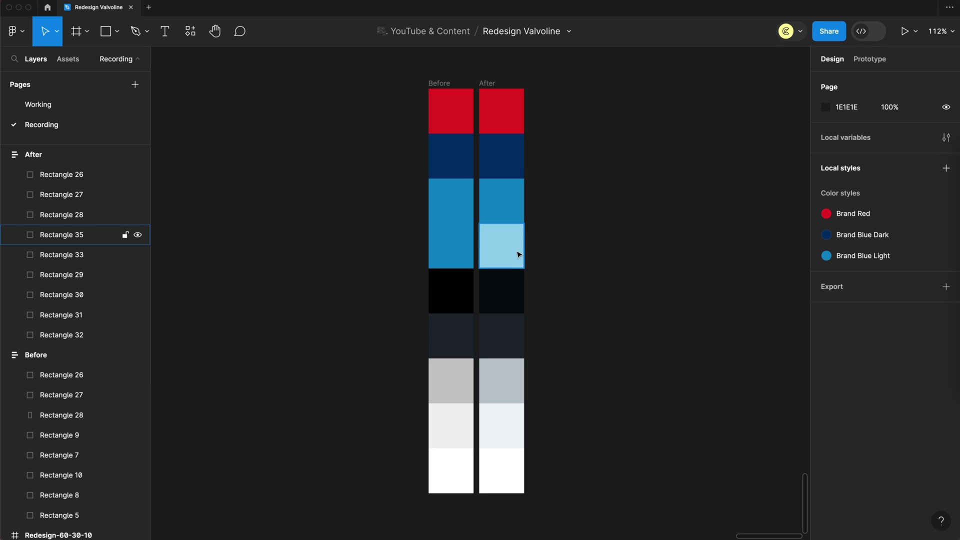
left_click(488, 83)
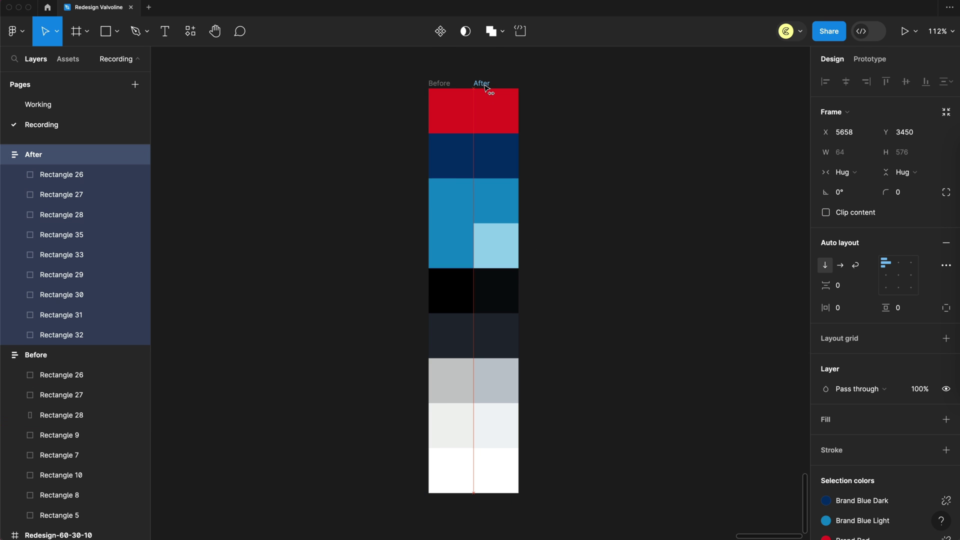
key("shift+Left")
left_click(590, 232)
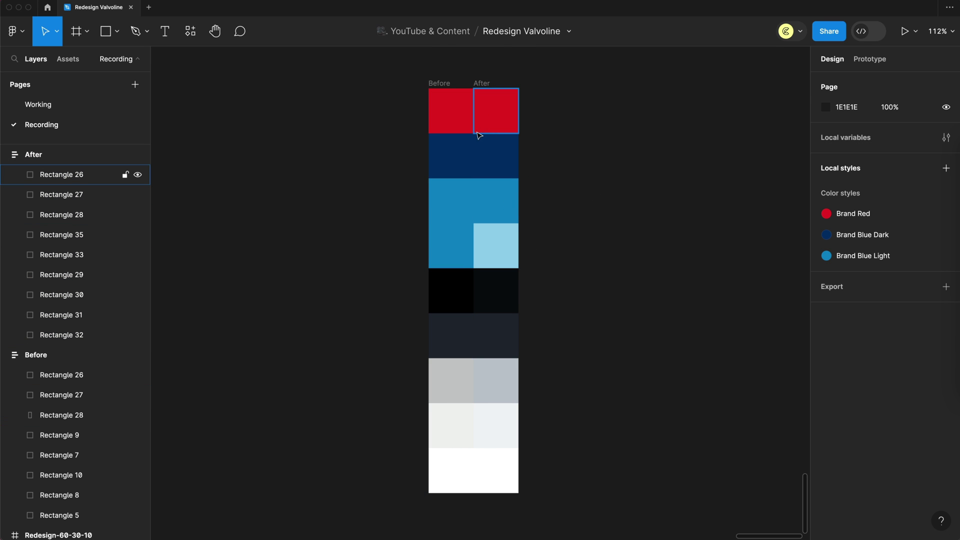
scroll(462, 133, "up", 5)
scroll(472, 137, "down", 5)
scroll(485, 133, "down", 5)
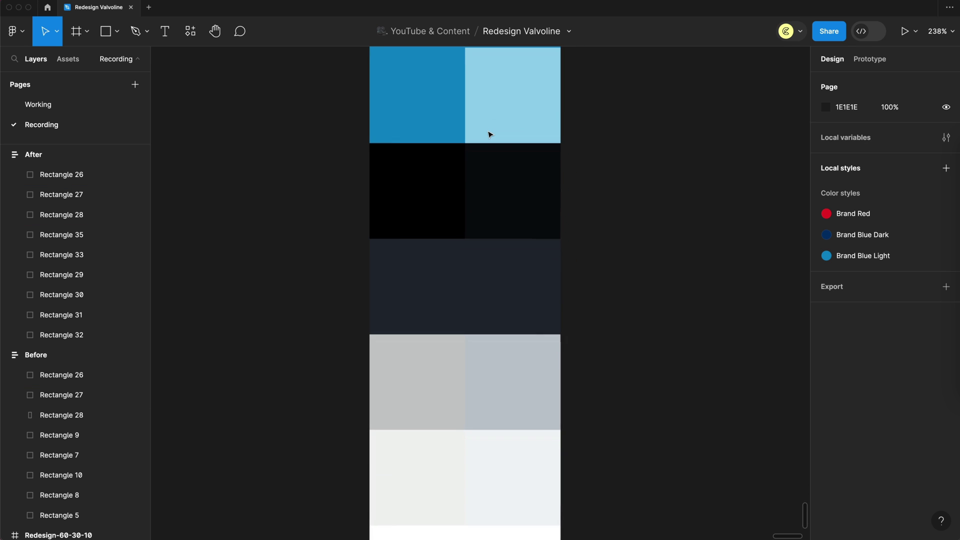
scroll(653, 206, "down", 3)
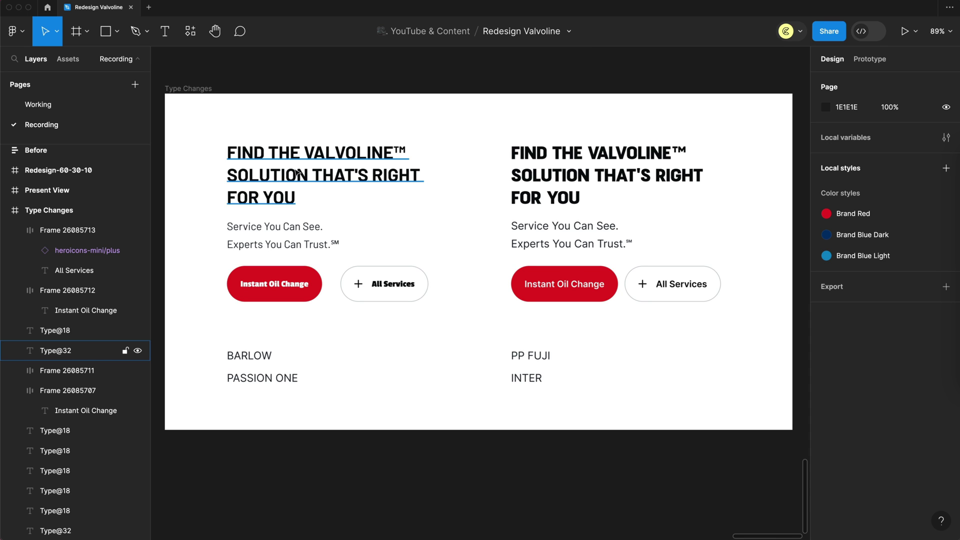
Inspect the original heading, tagline, button label and BARLOW/PASSION ONE font labels.
left_click(276, 176)
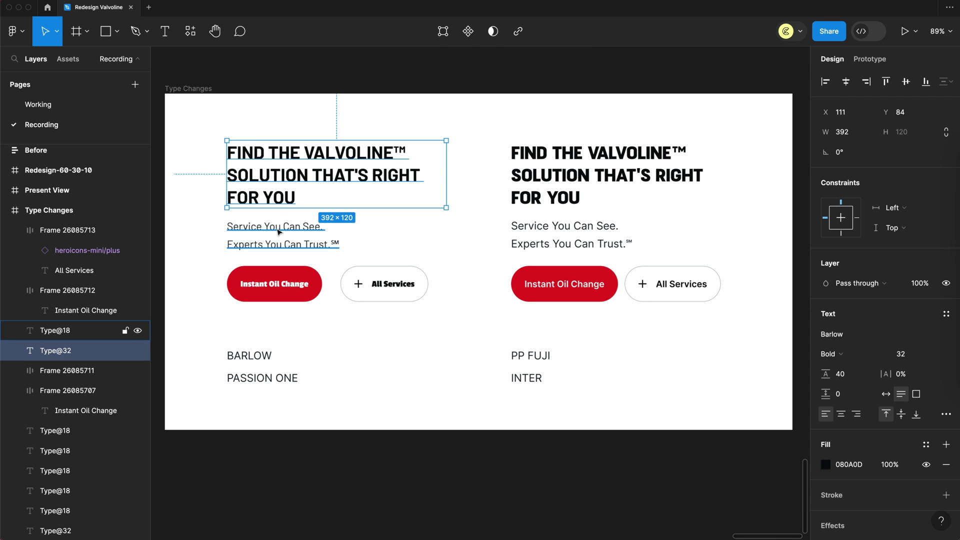
left_click(278, 232)
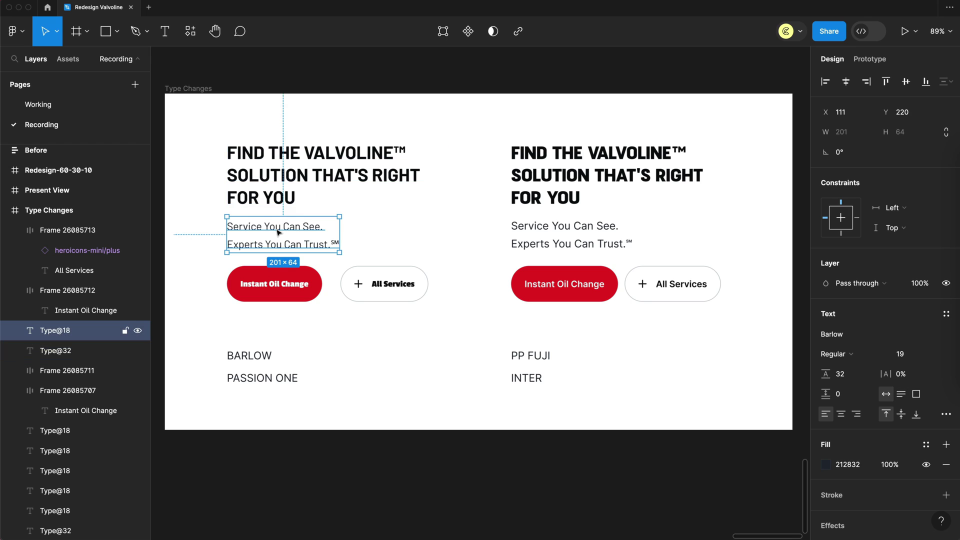
left_click(276, 286)
left_click(276, 286)
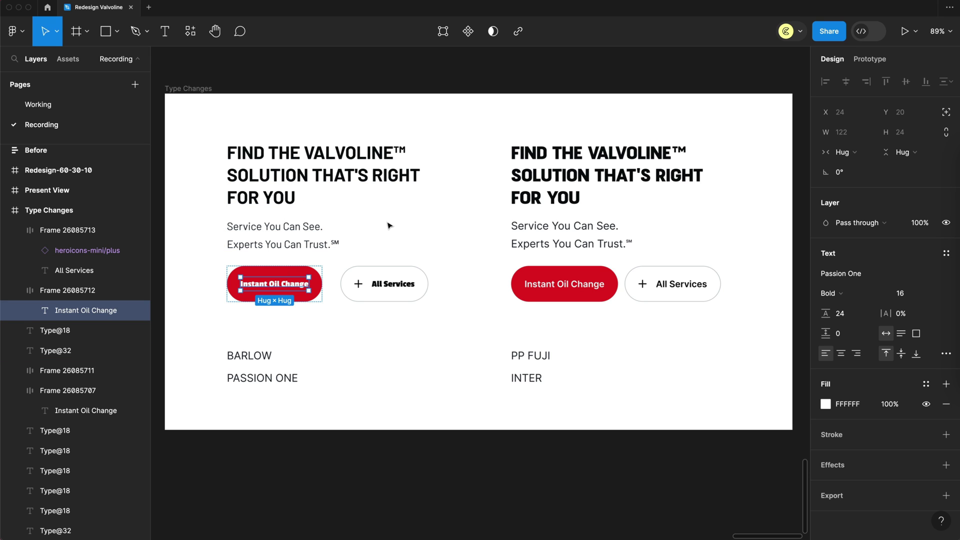
left_click(344, 398)
left_click_drag(331, 396, 197, 338)
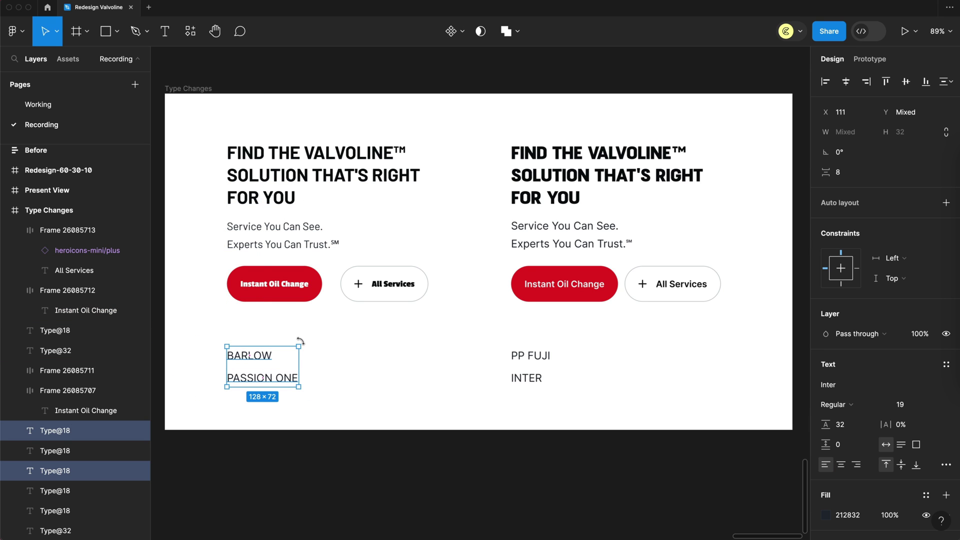
left_click(363, 349)
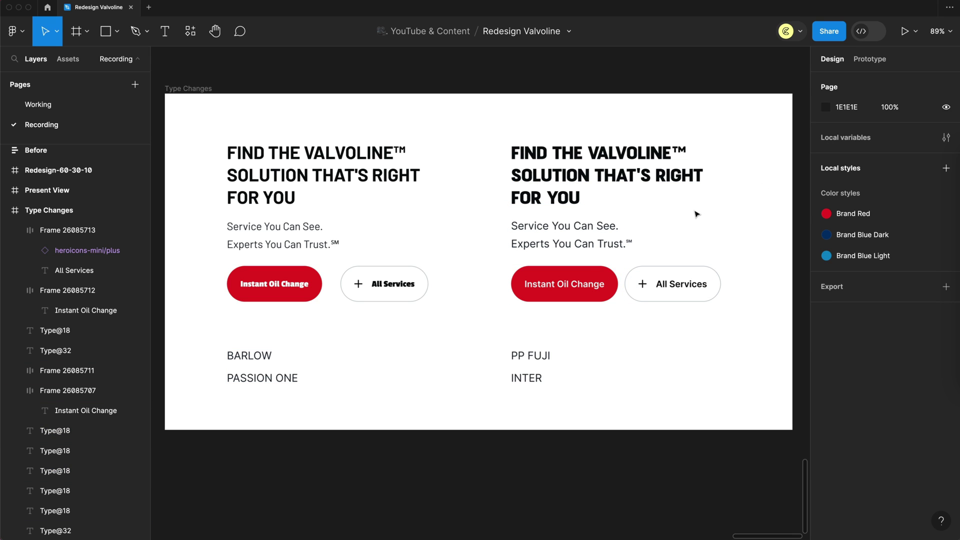
Inspect the redesigned tagline, button label and PP Fuji Bold 32 heading fonts.
left_click(578, 234)
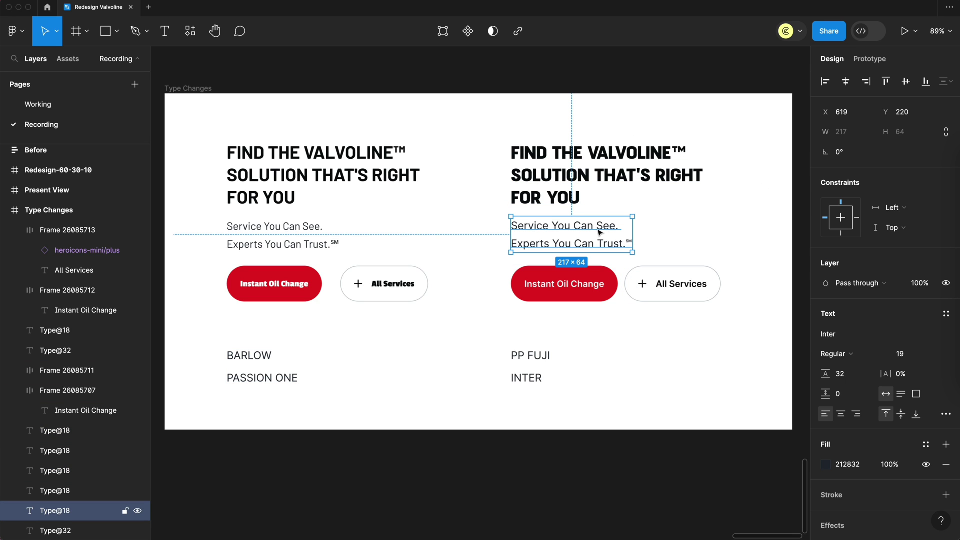
left_click(570, 280)
double_click(569, 291)
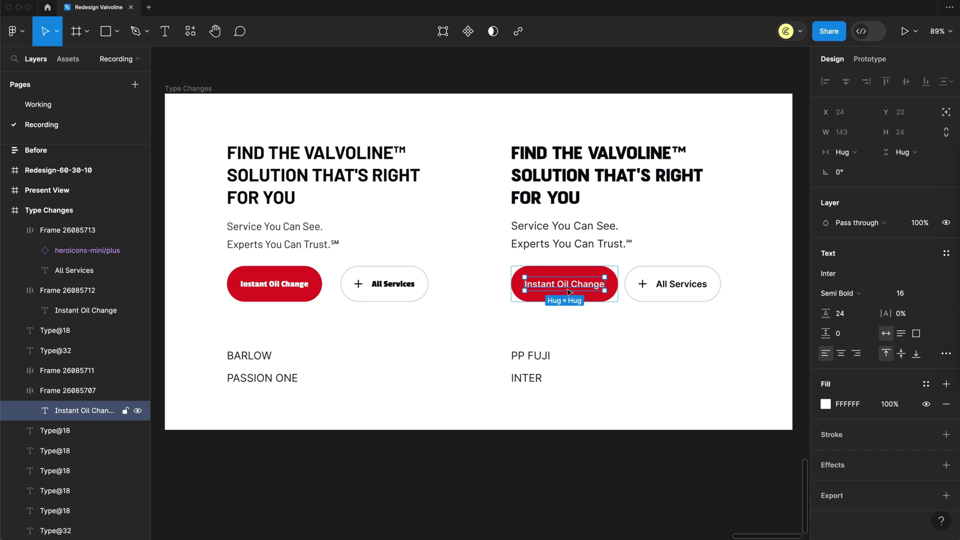
left_click(562, 180)
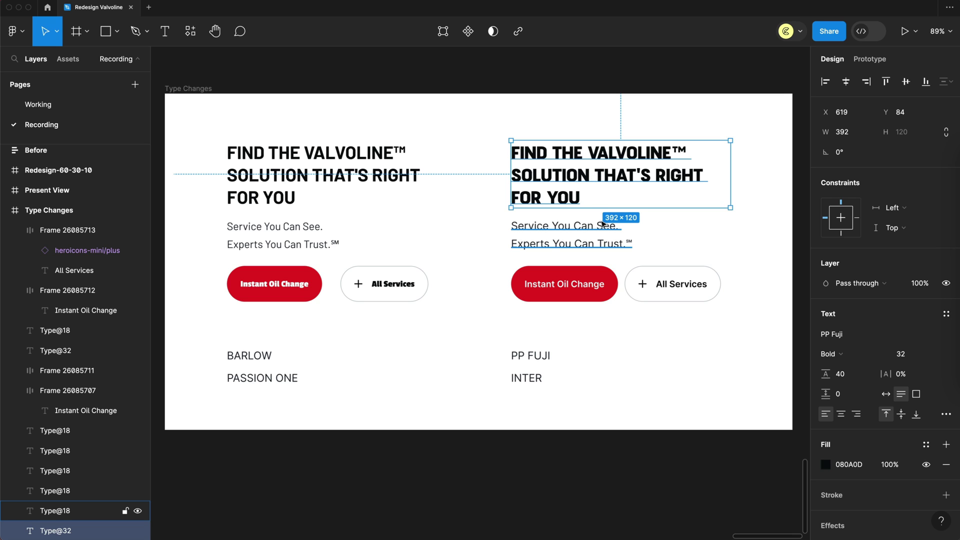
left_click(648, 354)
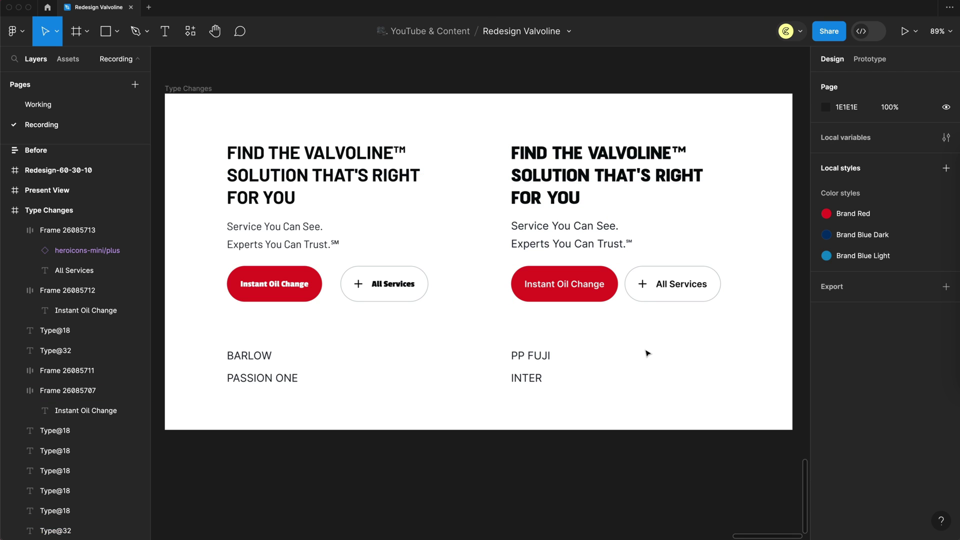